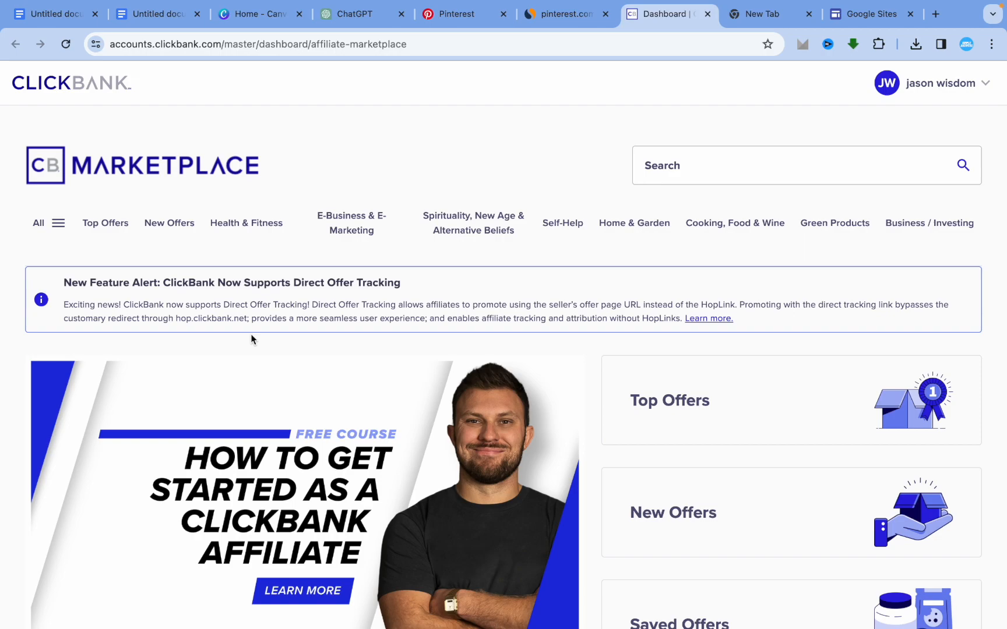
# Step: Switch to the Similarweb report for pinterest.com and examine its traffic, ranking, top countries, and visitors' gender and age distribution
pyautogui.click(265, 24)
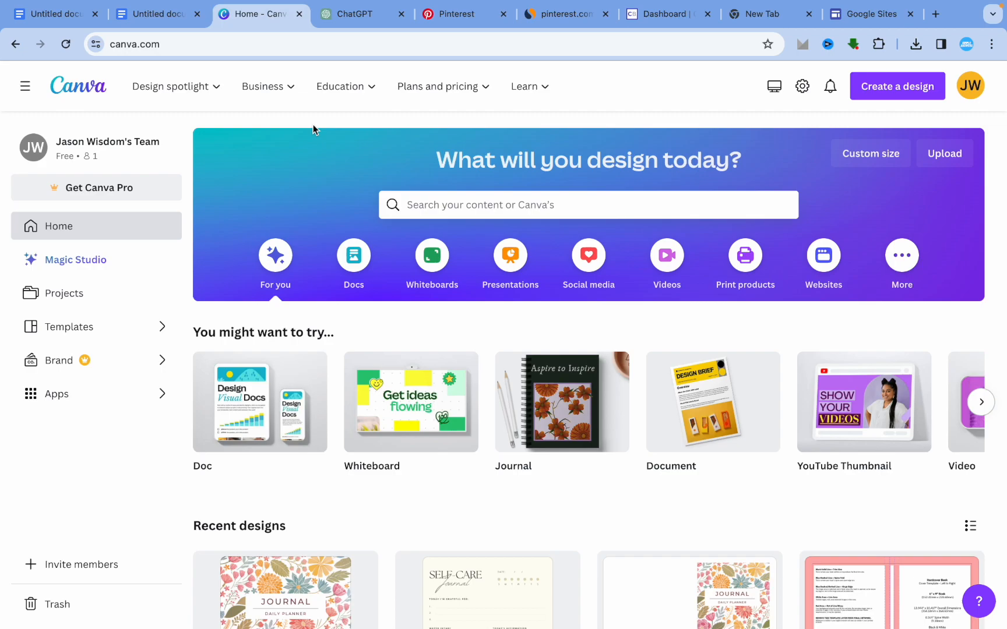
pyautogui.click(558, 18)
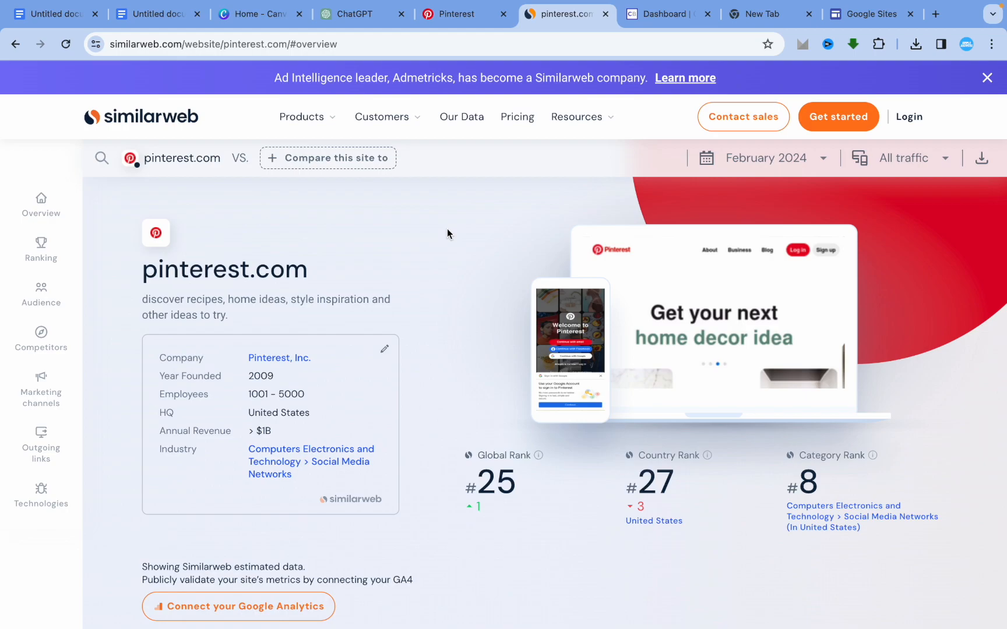
pyautogui.scroll(-5, 447, 233)
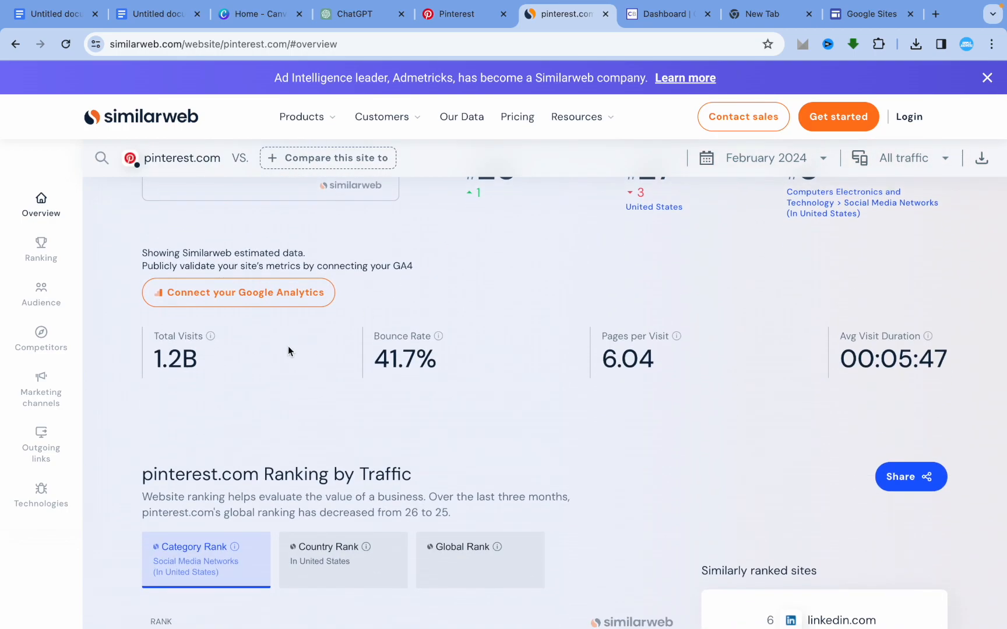
pyautogui.scroll(-3, 287, 346)
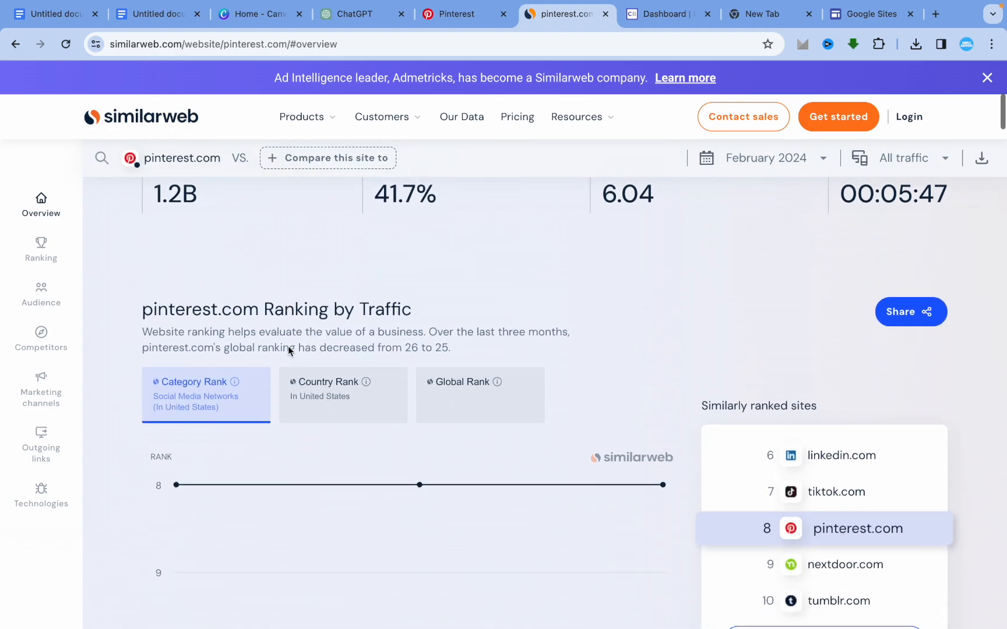
pyautogui.scroll(-12, 288, 346)
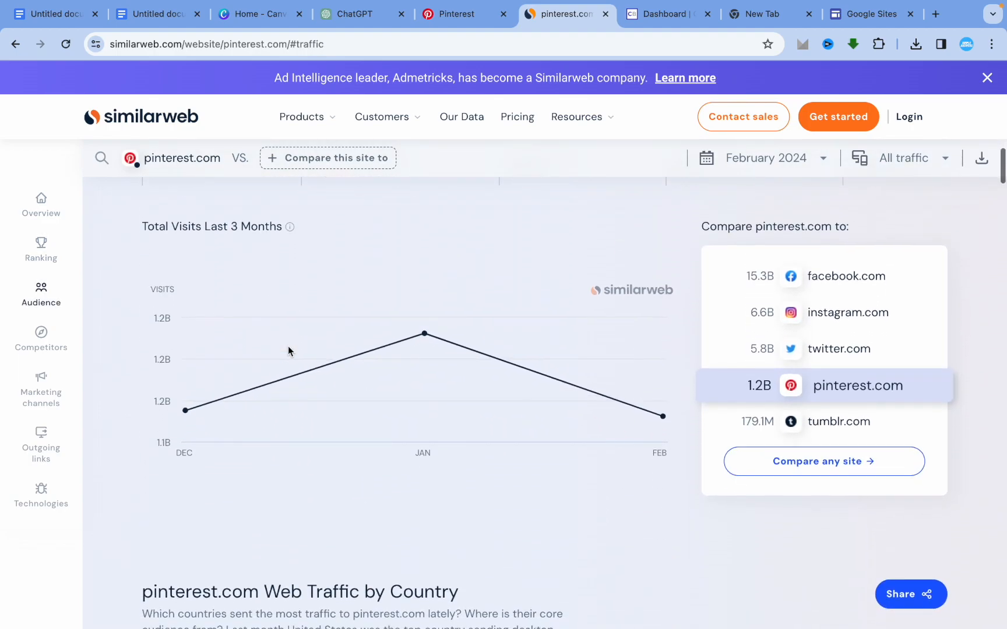
pyautogui.scroll(-6, 288, 351)
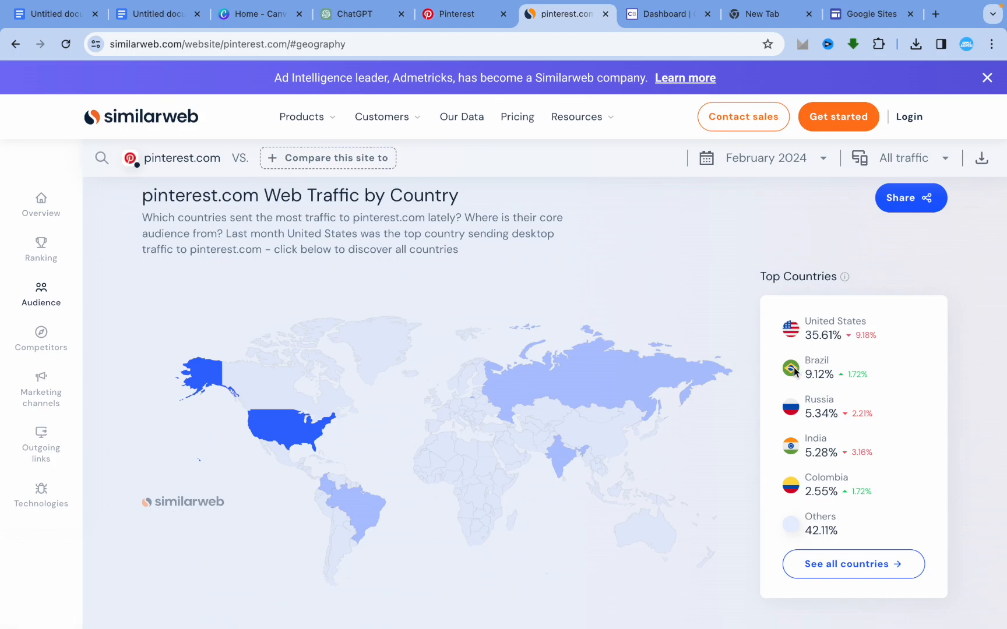
pyautogui.scroll(-10, 732, 365)
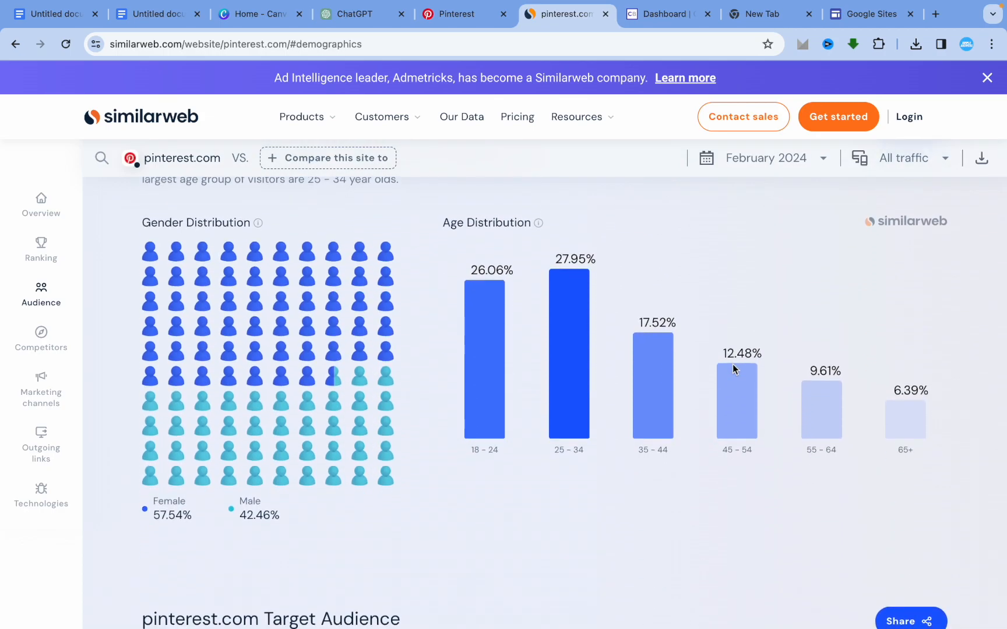
pyautogui.scroll(-1, 733, 369)
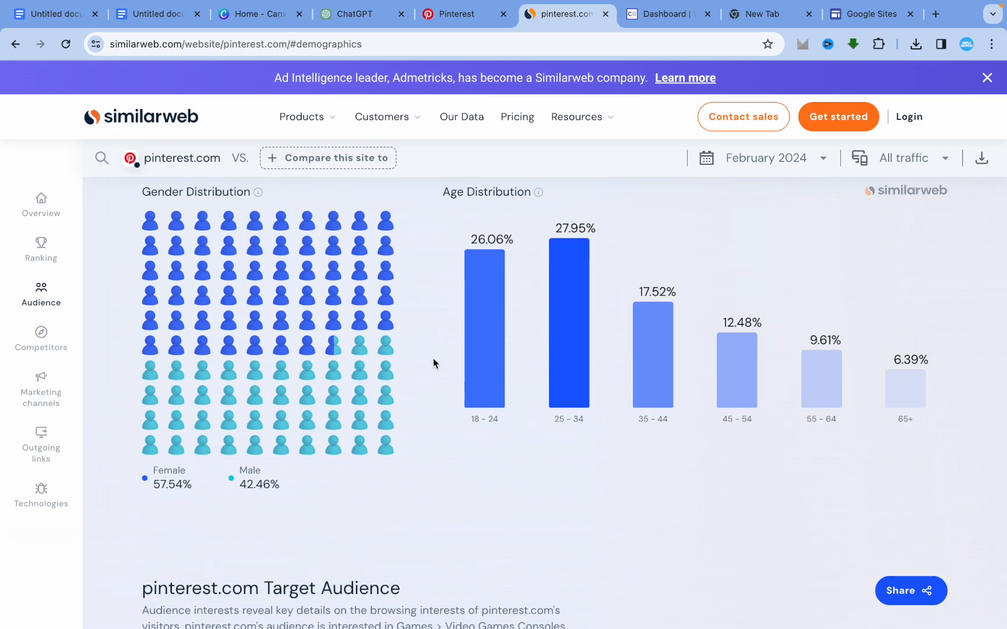
# Step: Switch to the ClickBank marketplace and list all offers in the Green Products category
pyautogui.click(655, 23)
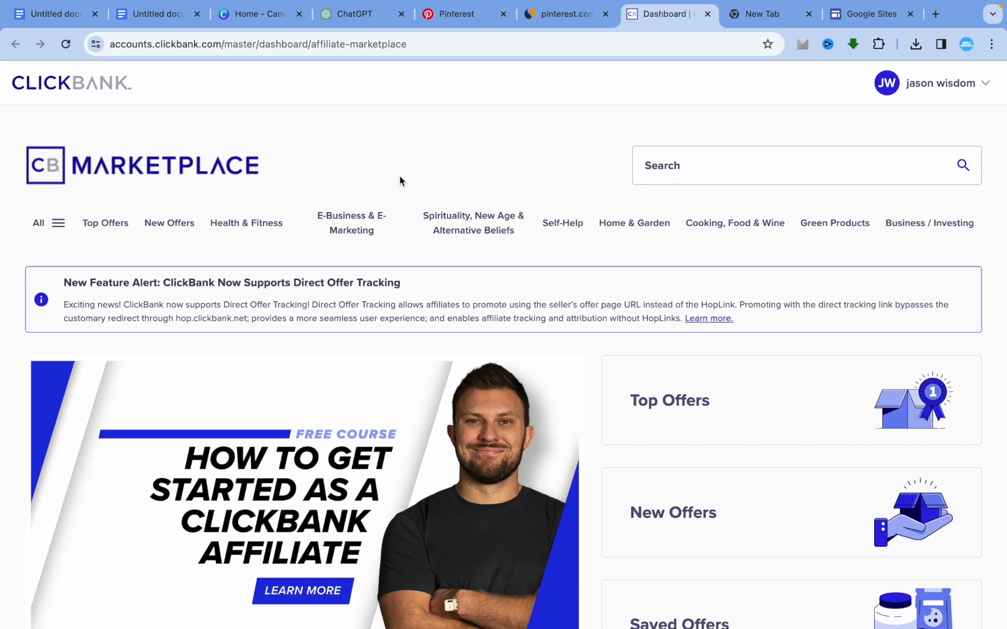
pyautogui.scroll(-2, 400, 180)
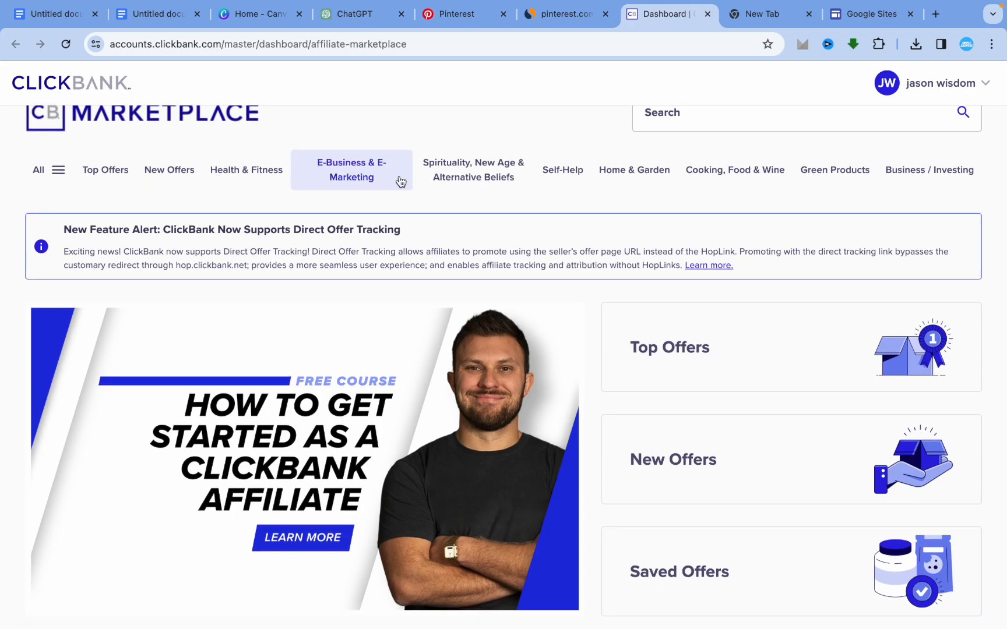
pyautogui.click(64, 175)
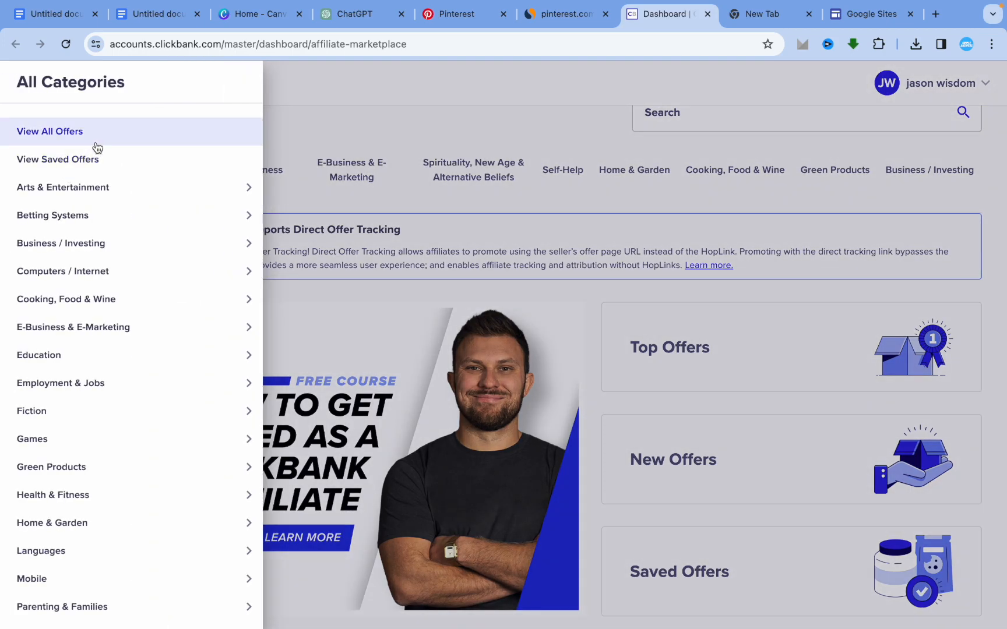
pyautogui.moveTo(134, 380)
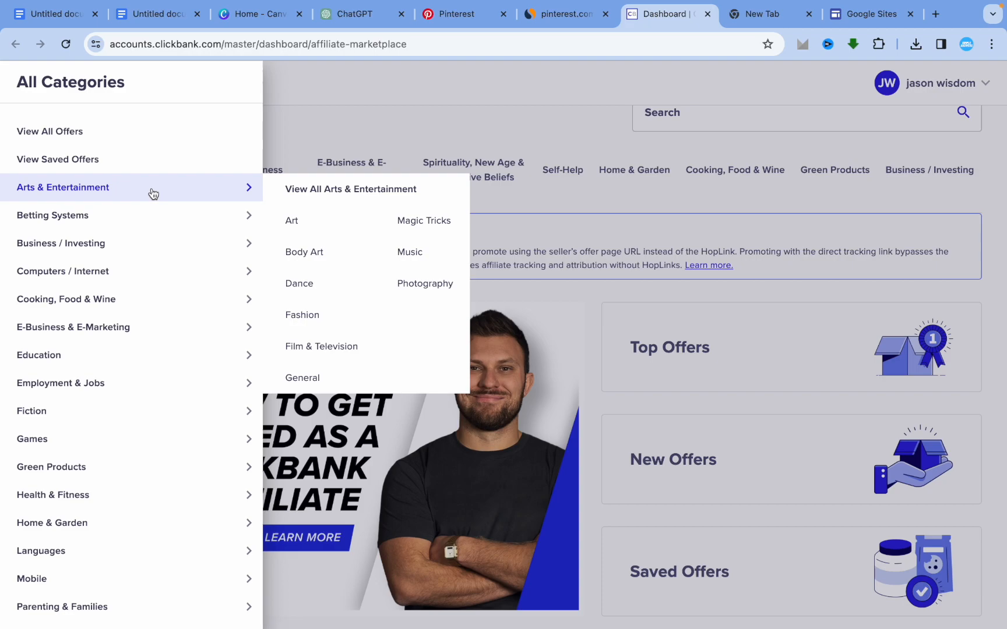
pyautogui.moveTo(114, 415)
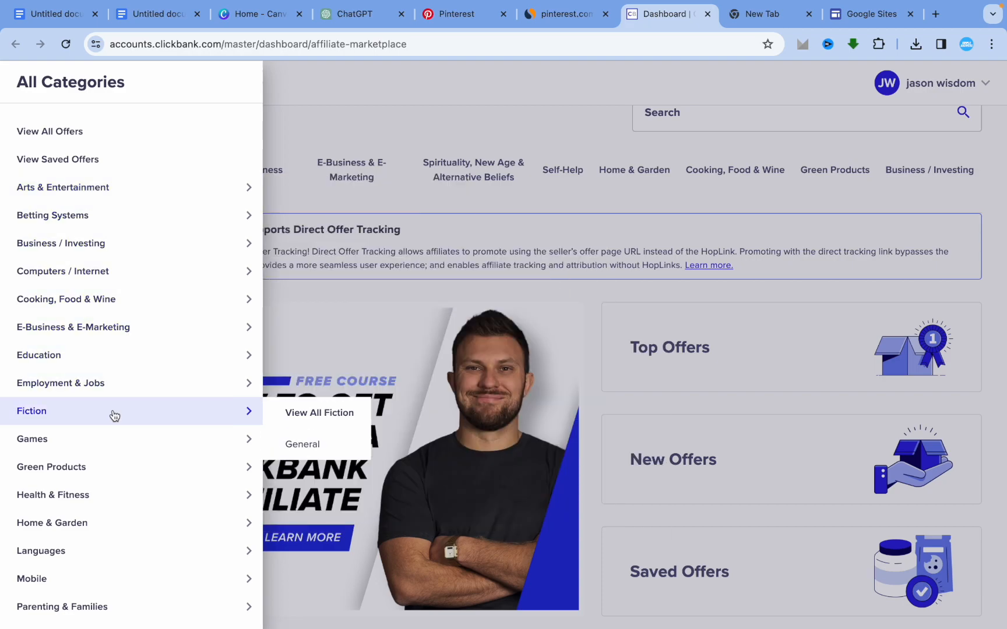
pyautogui.moveTo(126, 450)
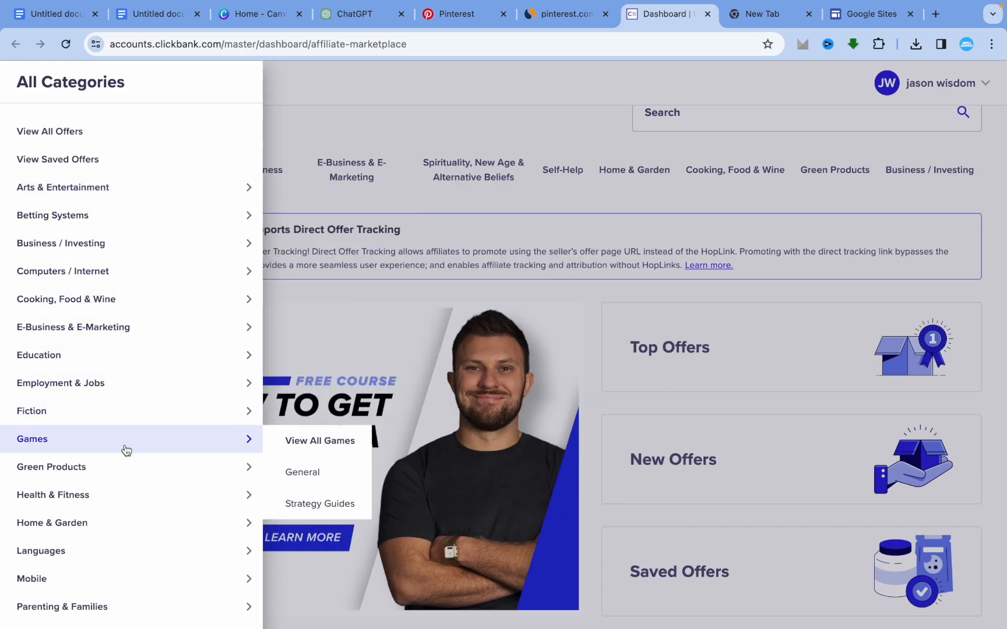
pyautogui.moveTo(128, 470)
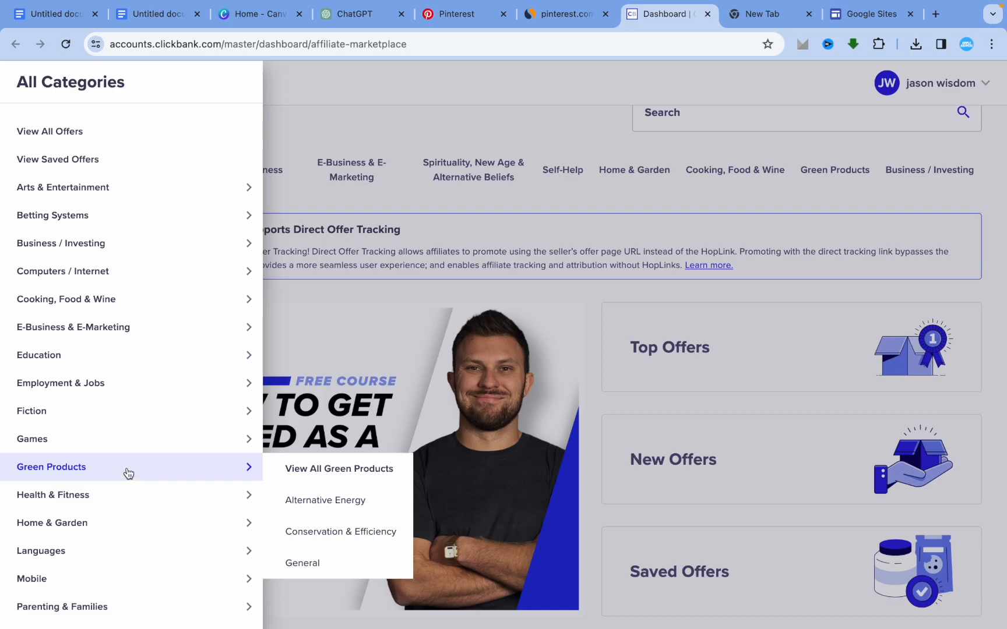
pyautogui.click(307, 475)
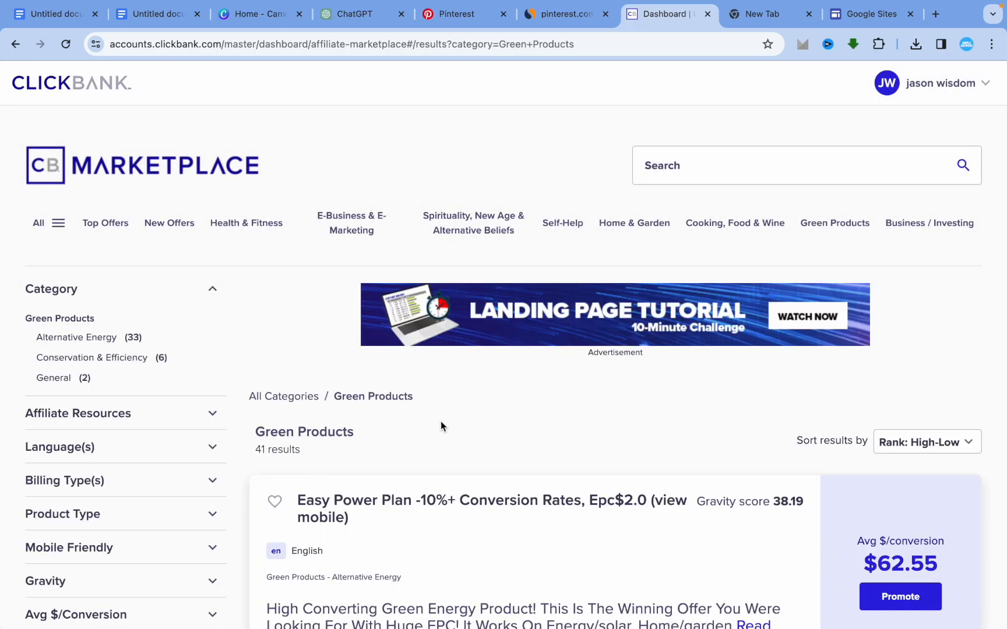
# Step: Review the gravity scores and average earnings per conversion of the Green Products offers, and open the Solar Innovator sales page
pyautogui.scroll(-5, 440, 421)
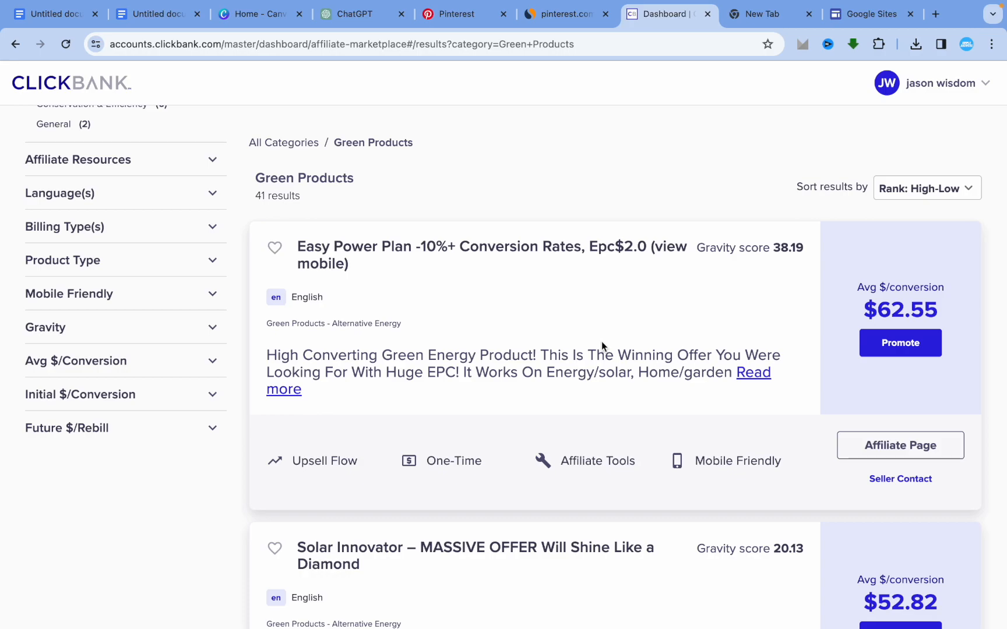
pyautogui.moveTo(789, 253)
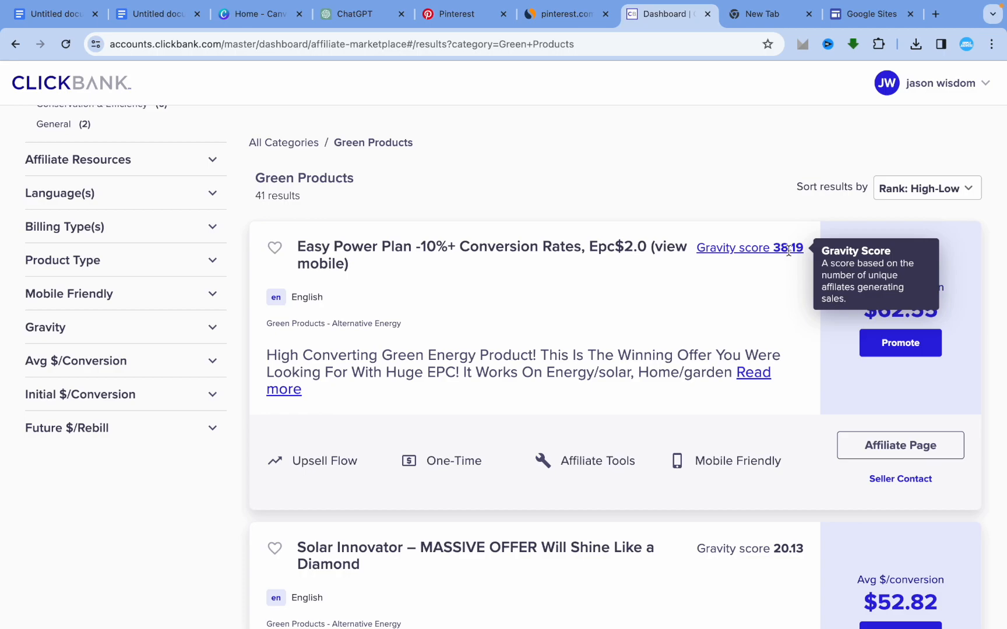
pyautogui.scroll(-2, 788, 251)
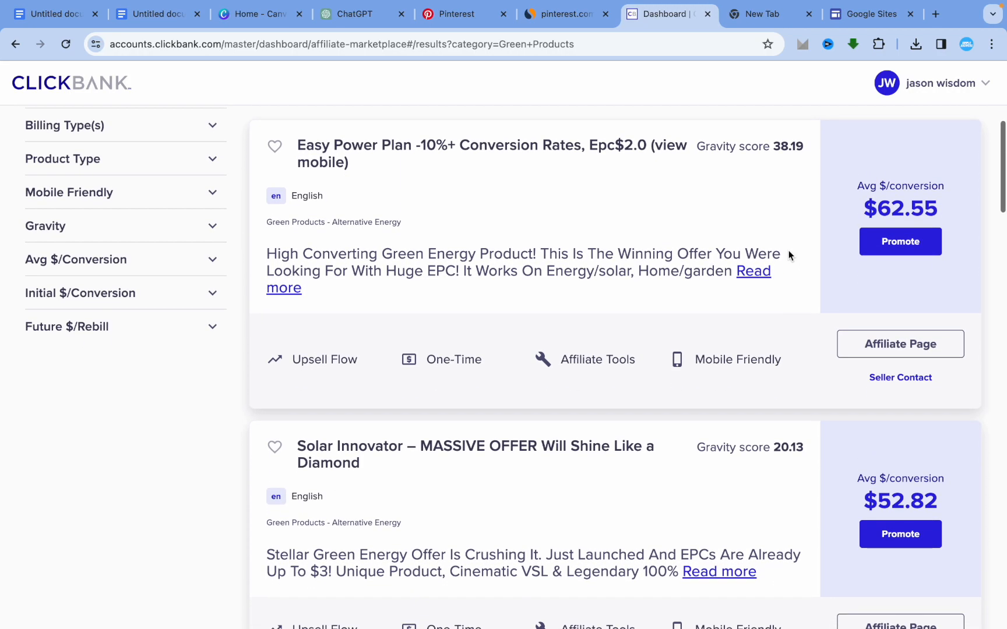
pyautogui.moveTo(896, 211)
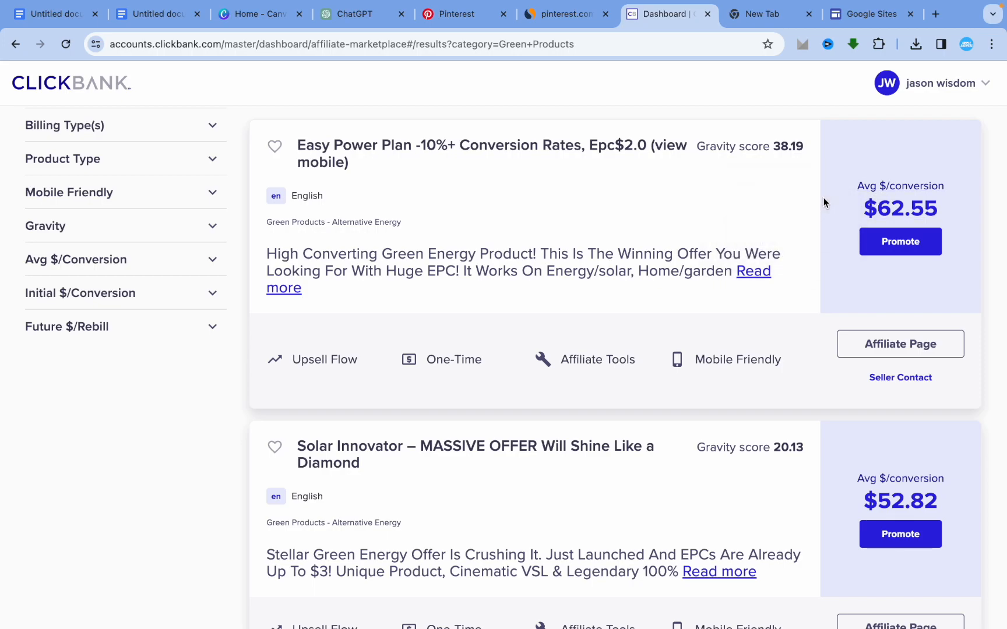
pyautogui.scroll(-5, 640, 241)
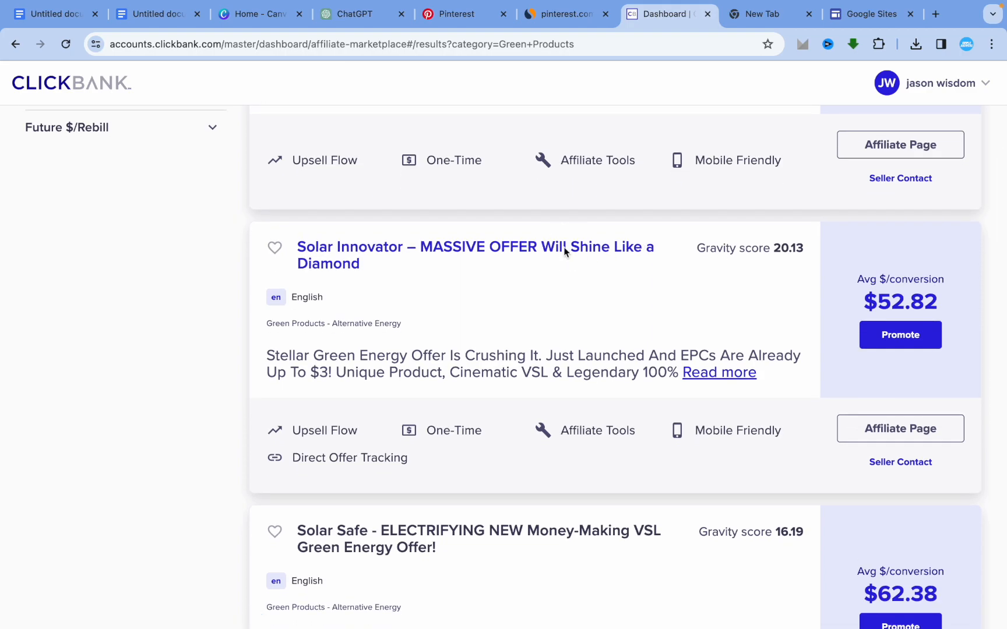
pyautogui.click(564, 252)
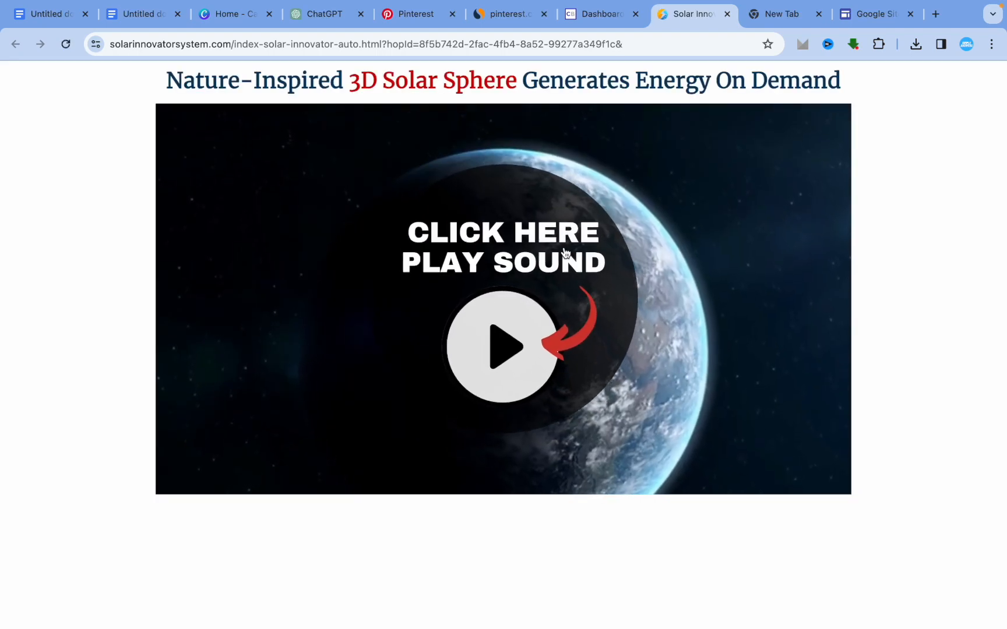
# Step: Open the text presentation of the Solar Innovator offer and skim its opening section
pyautogui.scroll(-4, 564, 252)
pyautogui.scroll(-7, 564, 251)
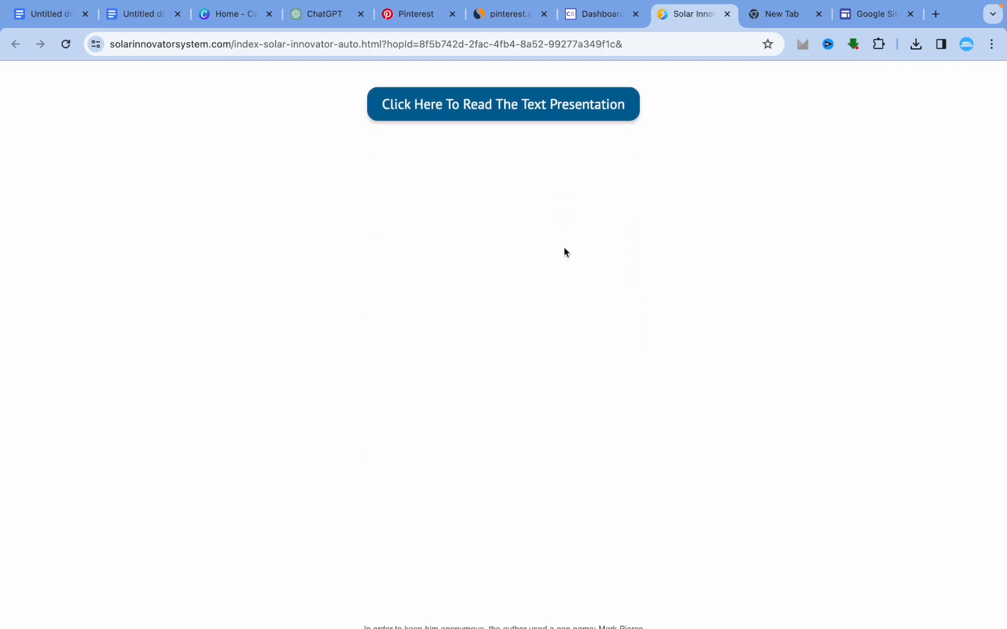
pyautogui.click(560, 142)
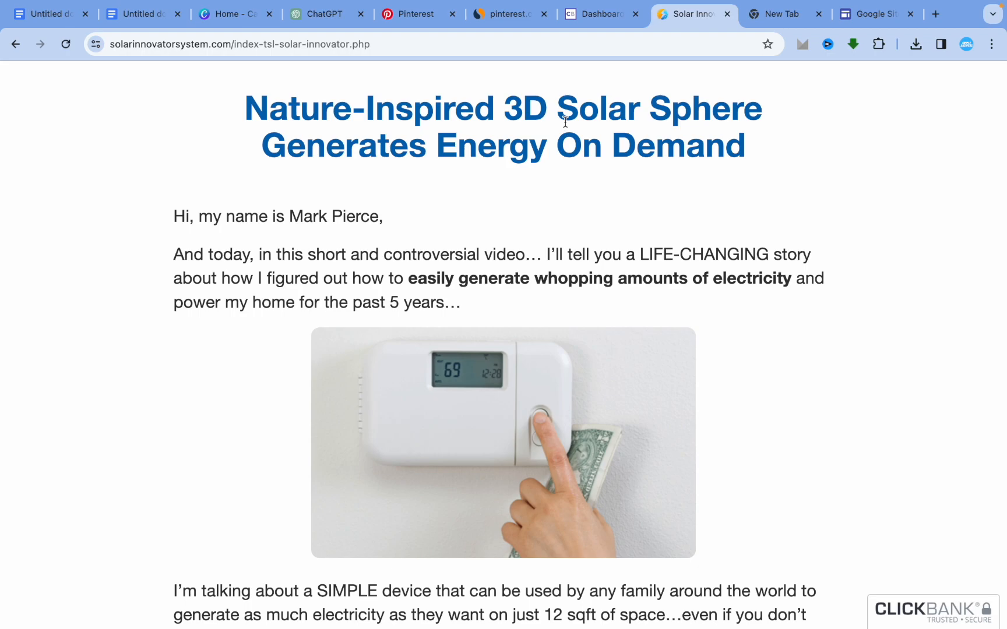
pyautogui.scroll(-3, 565, 121)
pyautogui.scroll(3, 565, 121)
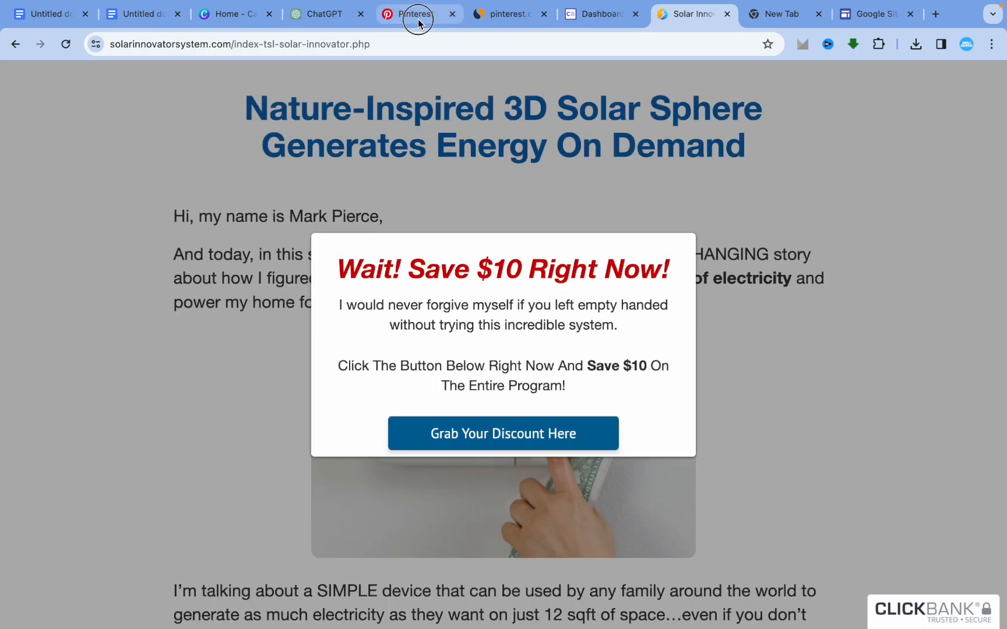
# Step: Switch to Pinterest, dismiss the personalized marketing plan dialog, and view the business account's profile with its created Pins
pyautogui.click(418, 15)
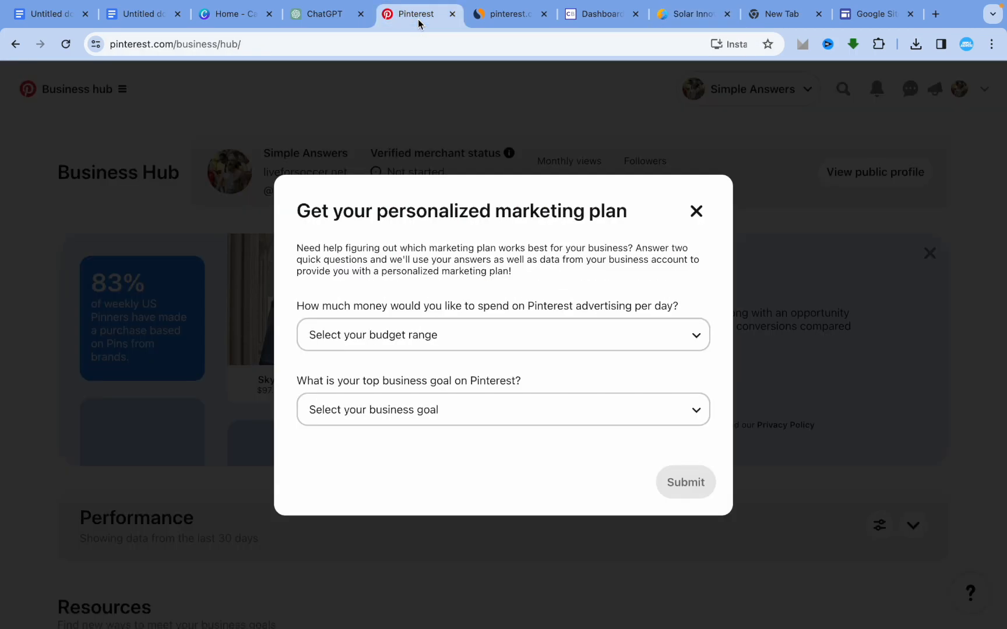
pyautogui.click(697, 211)
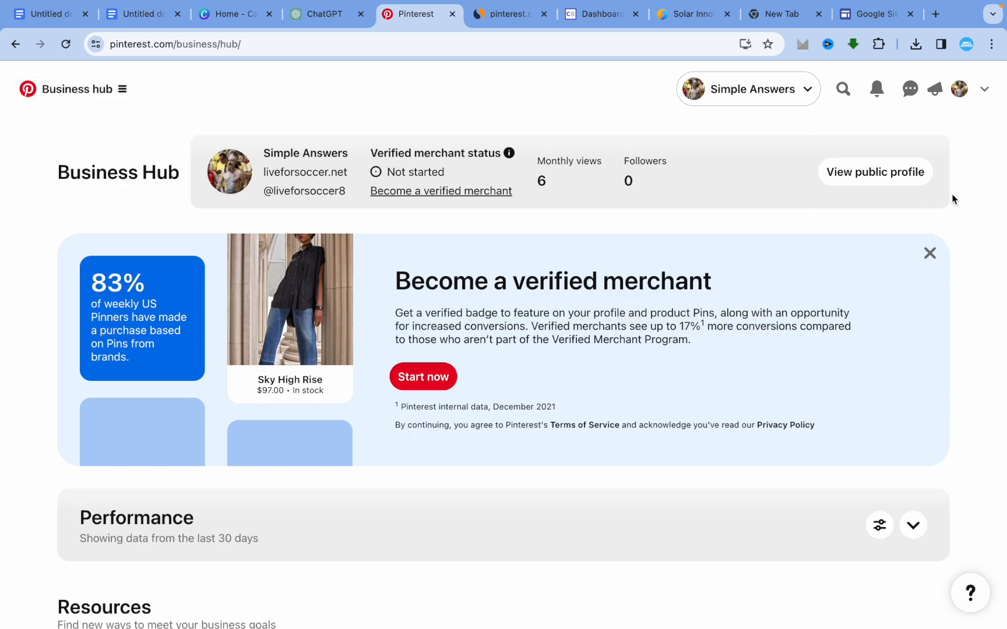
pyautogui.click(971, 100)
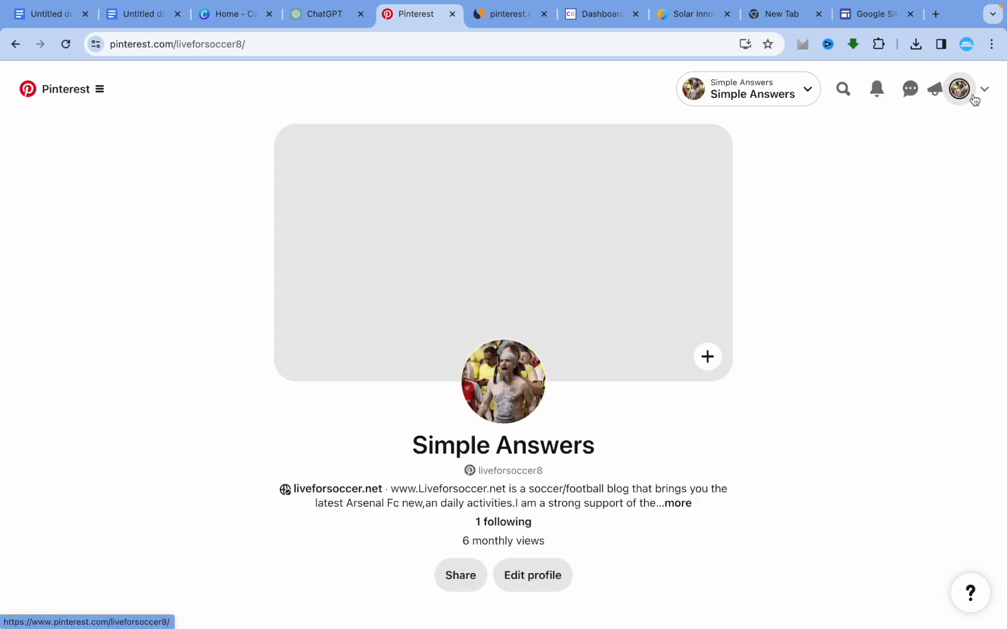
pyautogui.click(984, 93)
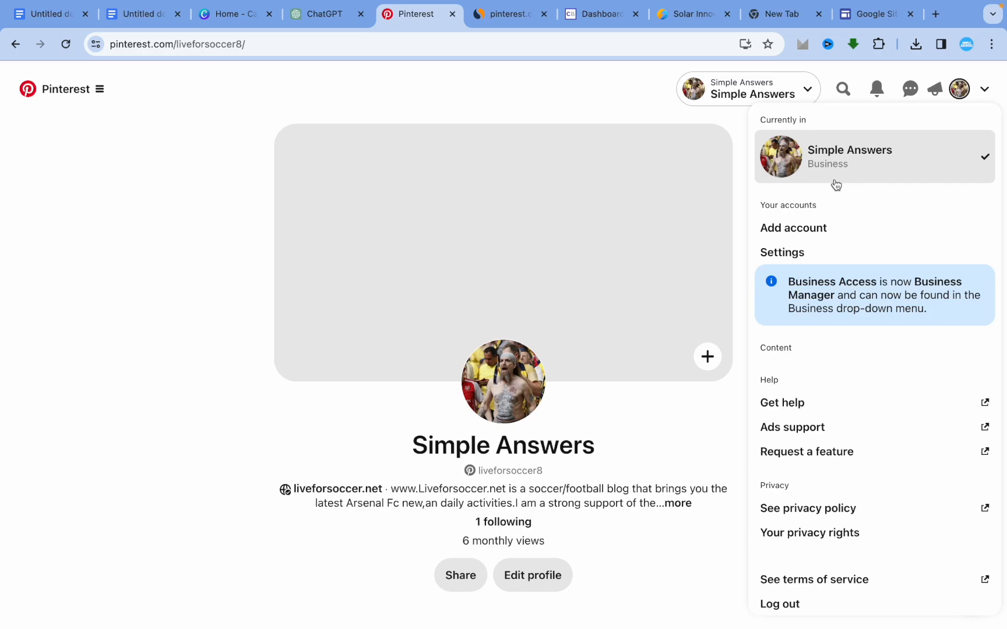
pyautogui.click(741, 221)
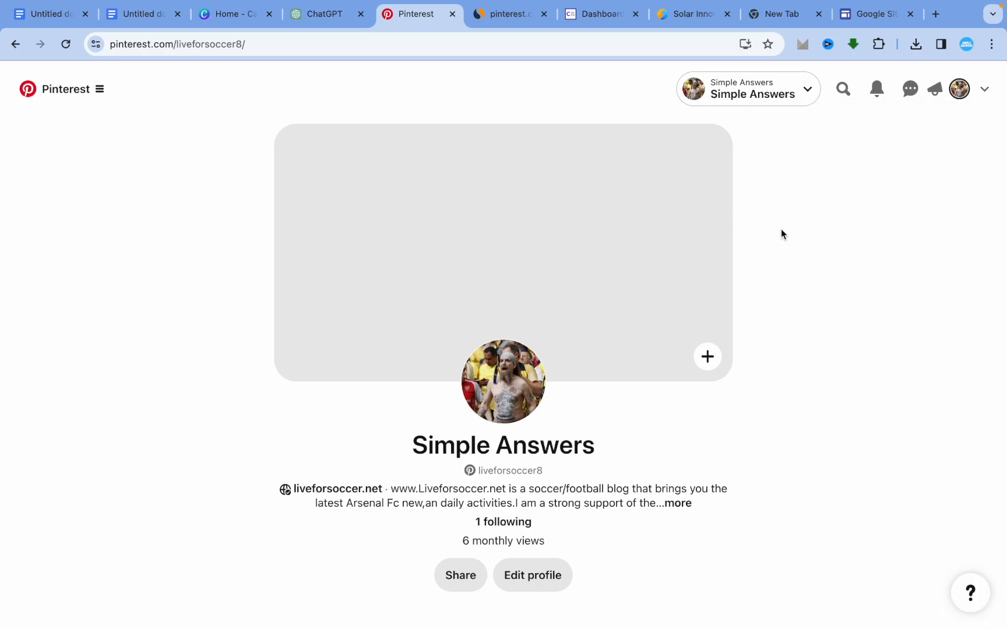
pyautogui.scroll(-3, 782, 230)
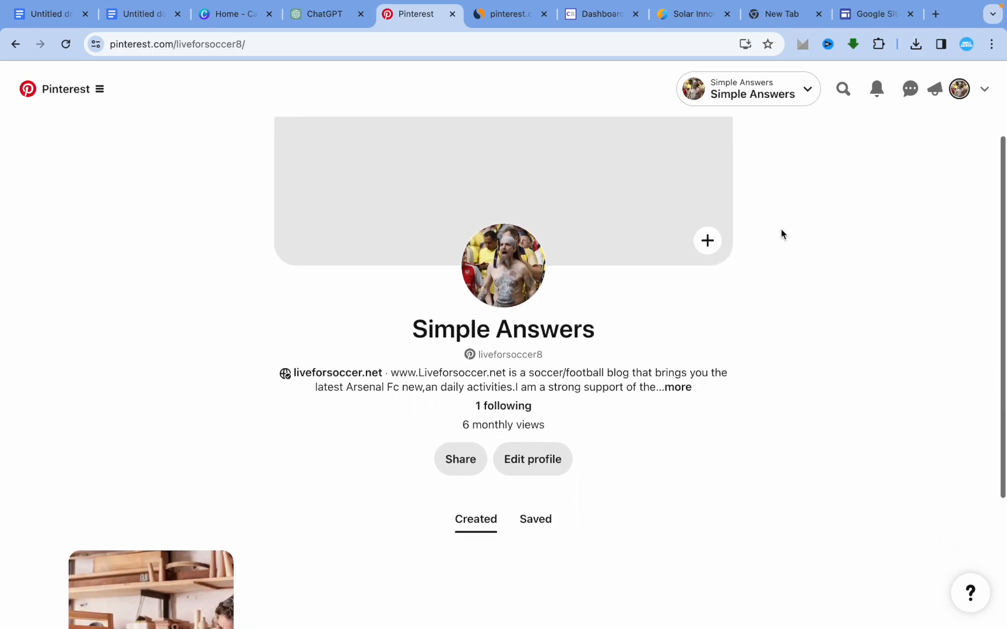
pyautogui.scroll(-1, 782, 230)
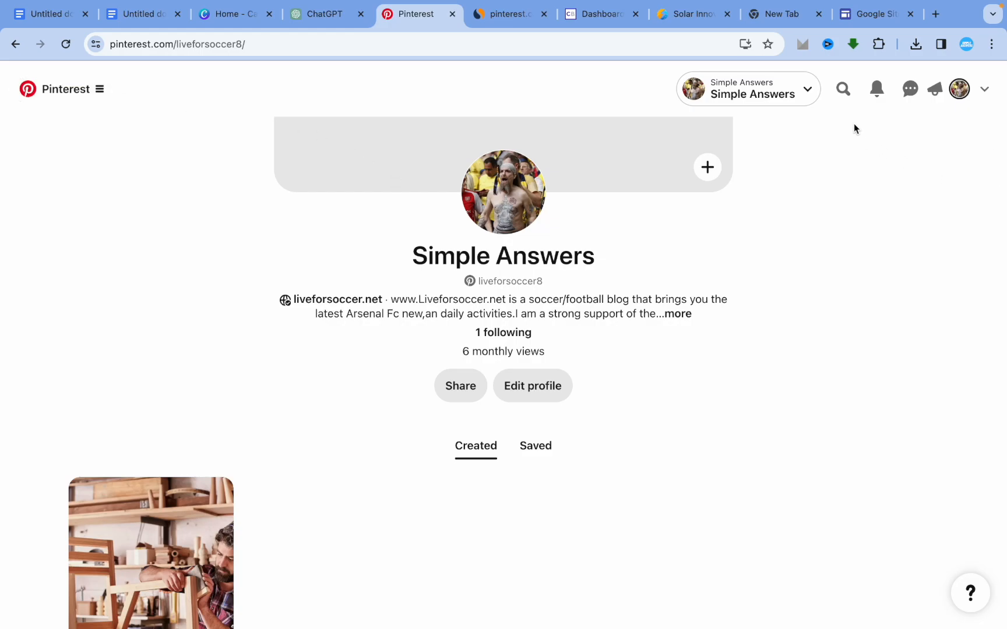
# Step: Search your own Pins on Pinterest for "best green juice"
pyautogui.click(843, 89)
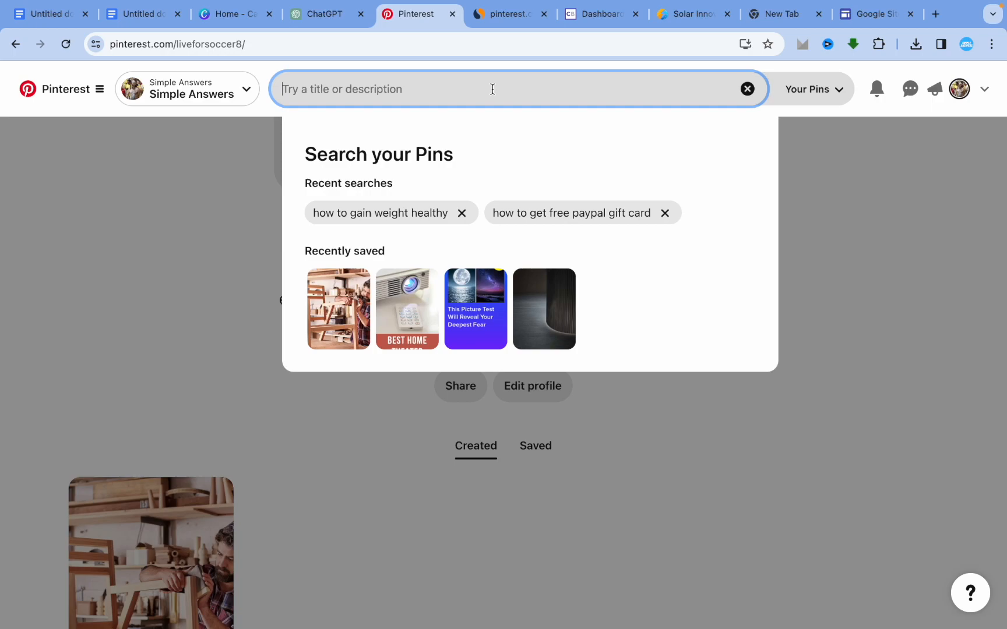
pyautogui.write('gre')
pyautogui.press('BackSpace')
pyautogui.press('BackSpace')
pyautogui.press('BackSpace')
pyautogui.write('best green juice')
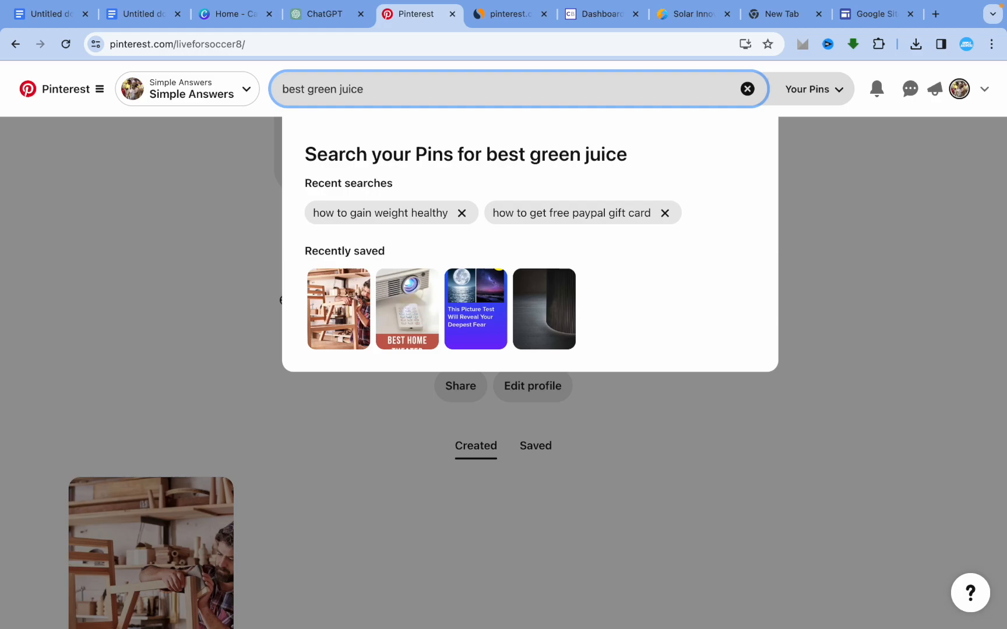
pyautogui.press('Return')
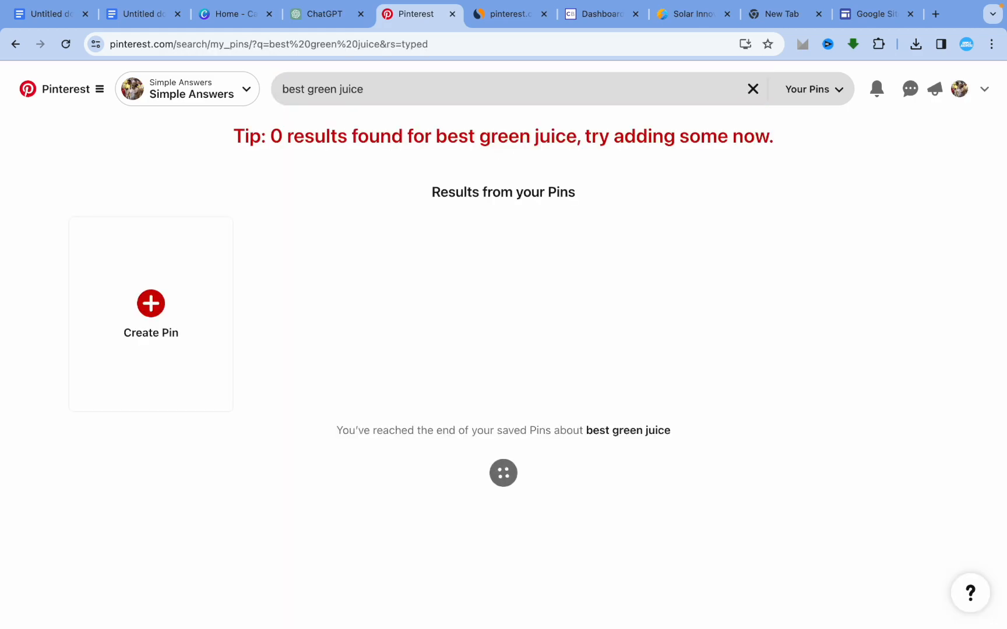
# Step: Browse the suggested ideas for "best green juice", open the Green Juice Recipe For Beginners Pin, and review its details
pyautogui.scroll(-8, 517, 329)
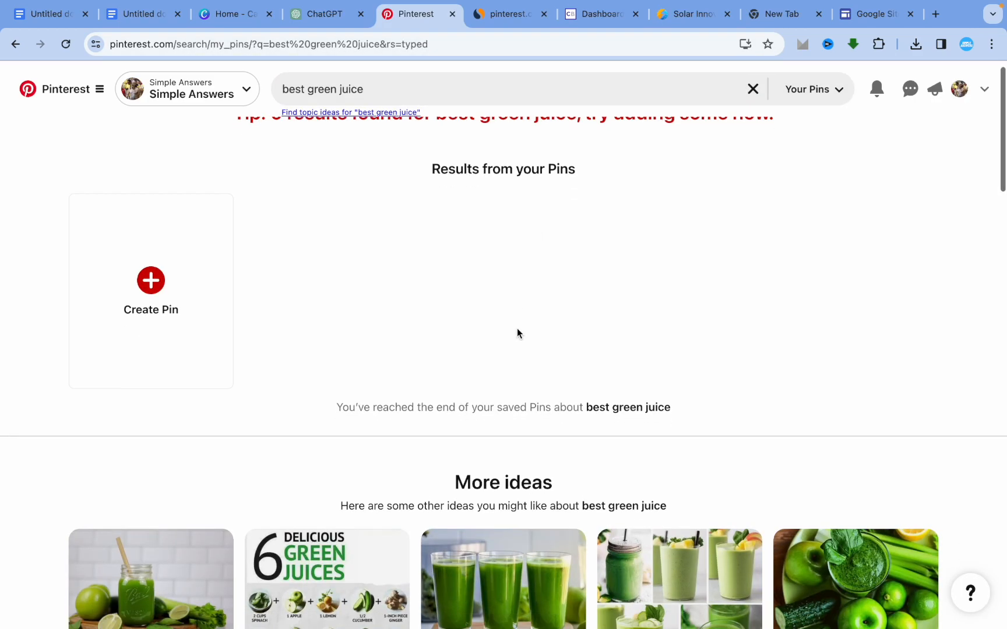
pyautogui.scroll(2, 517, 330)
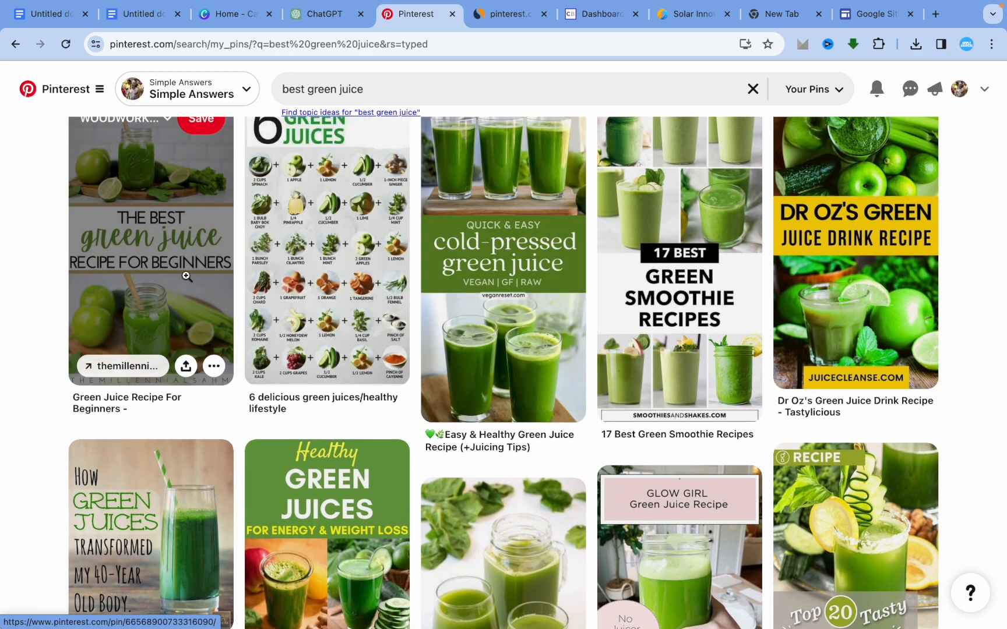
pyautogui.click(186, 276)
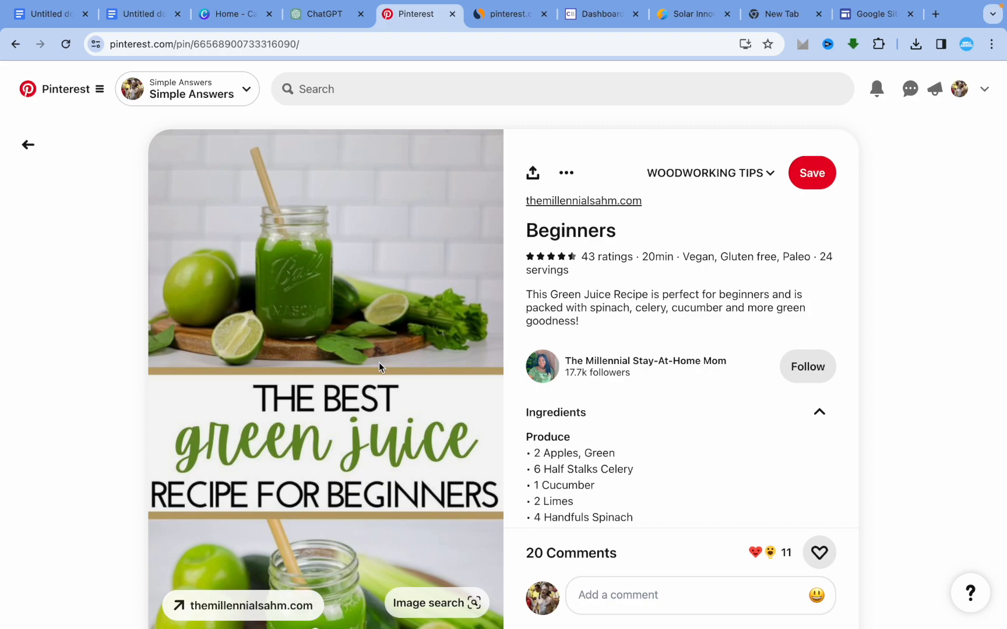
pyautogui.scroll(-2, 379, 363)
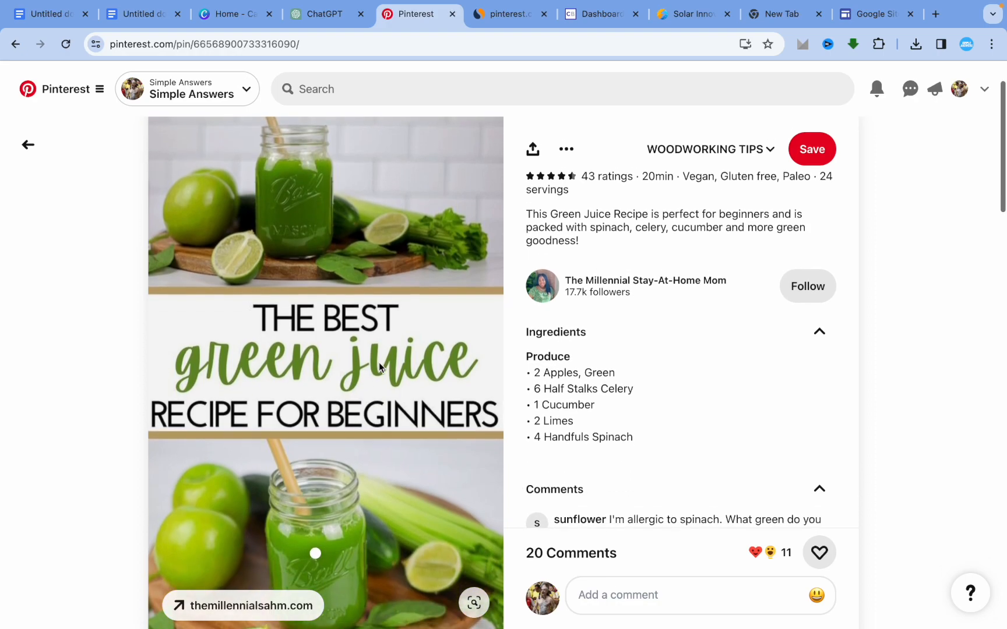
pyautogui.scroll(2, 594, 414)
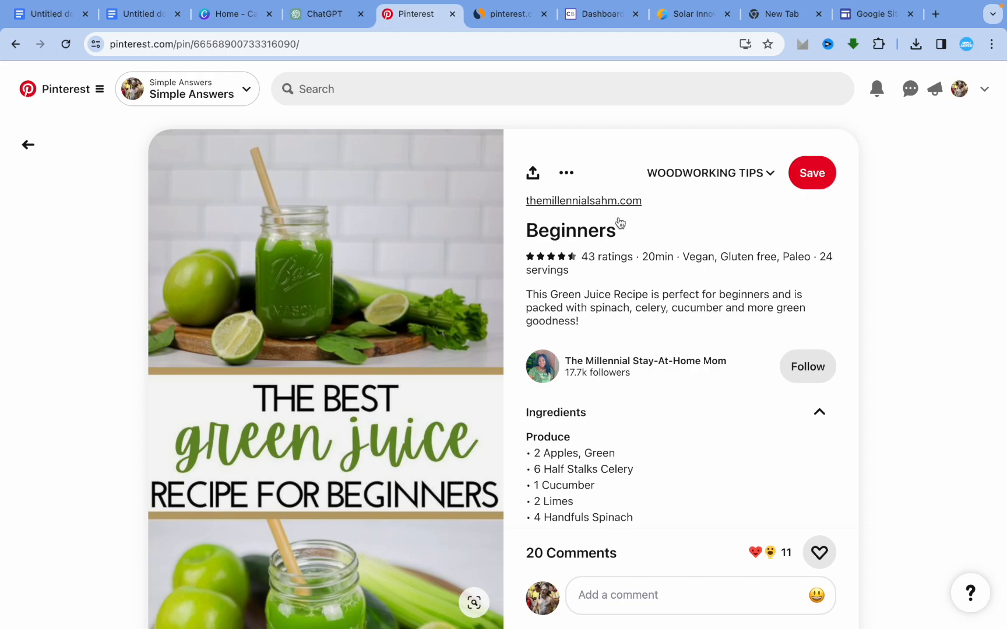
# Step: Open the Pin's linked themillennialsahm.com article, skim its green juice content and ads, and return to the Pin on Pinterest
pyautogui.click(591, 203)
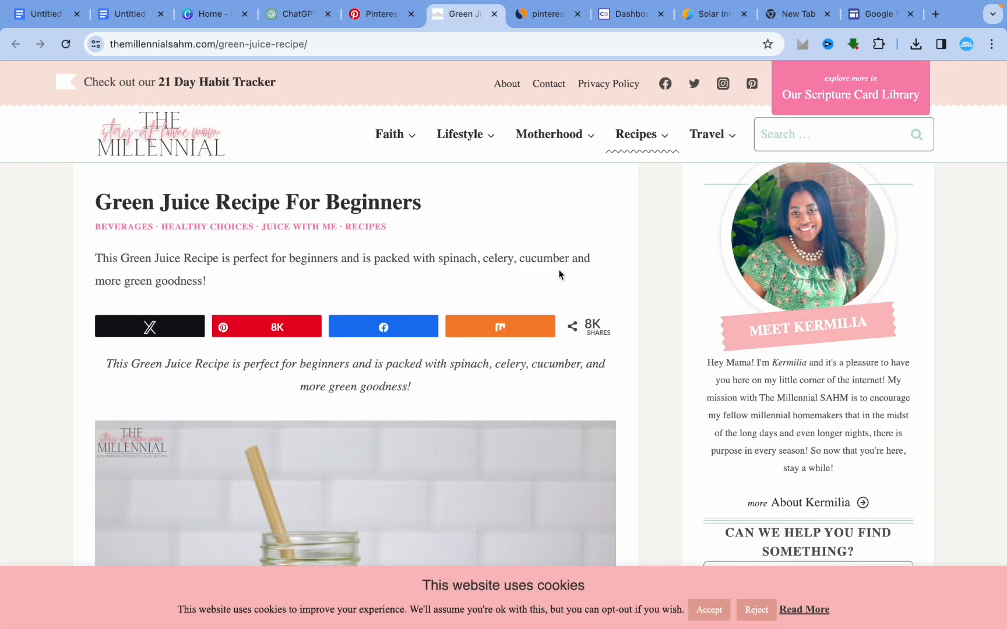
pyautogui.scroll(-8, 558, 274)
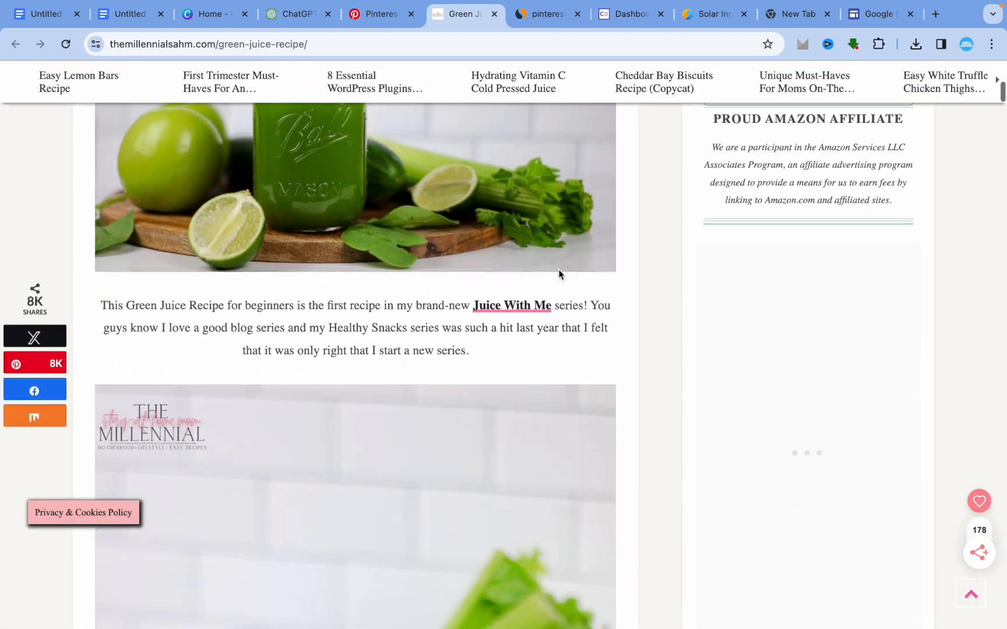
pyautogui.scroll(-5, 559, 274)
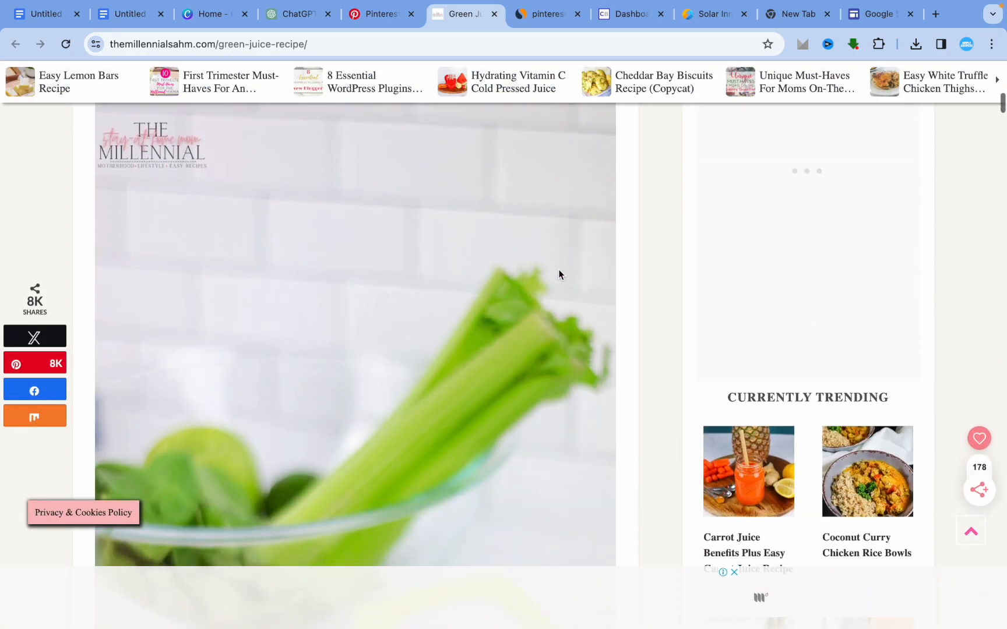
pyautogui.scroll(-10, 559, 274)
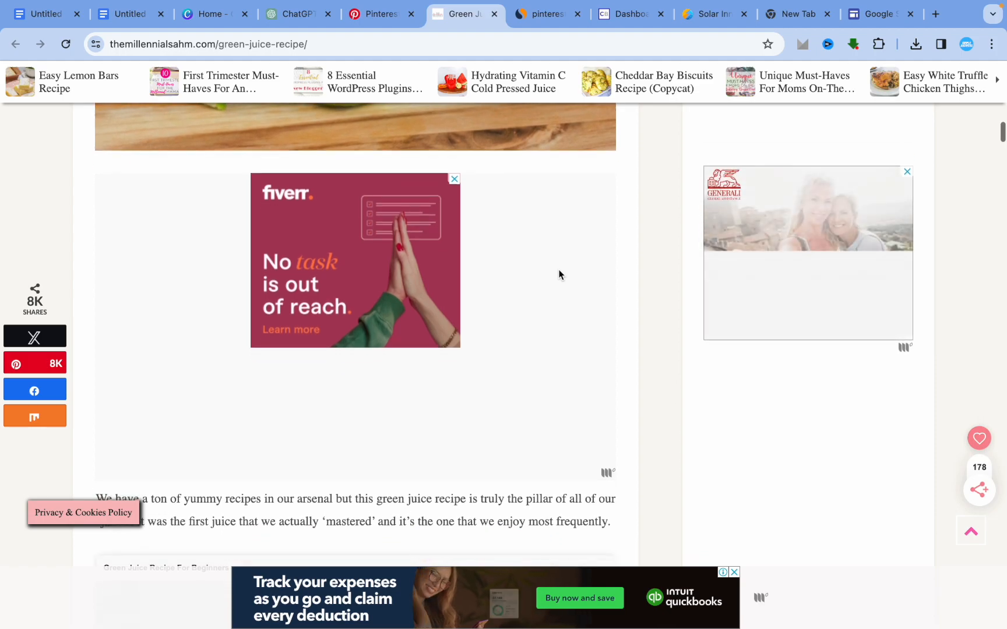
pyautogui.scroll(-9, 558, 274)
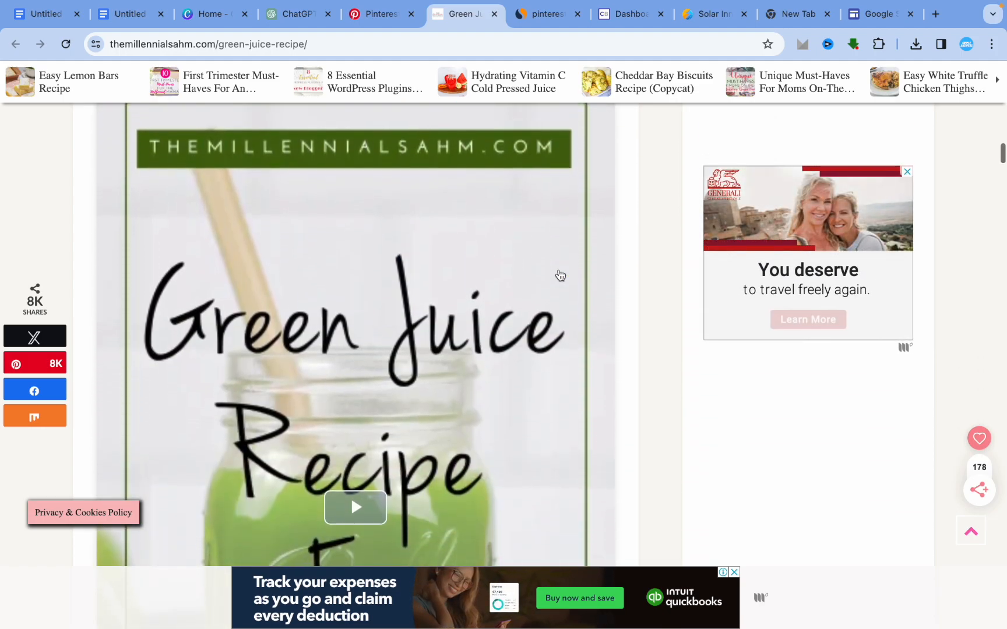
pyautogui.scroll(-10, 560, 275)
pyautogui.scroll(-7, 560, 275)
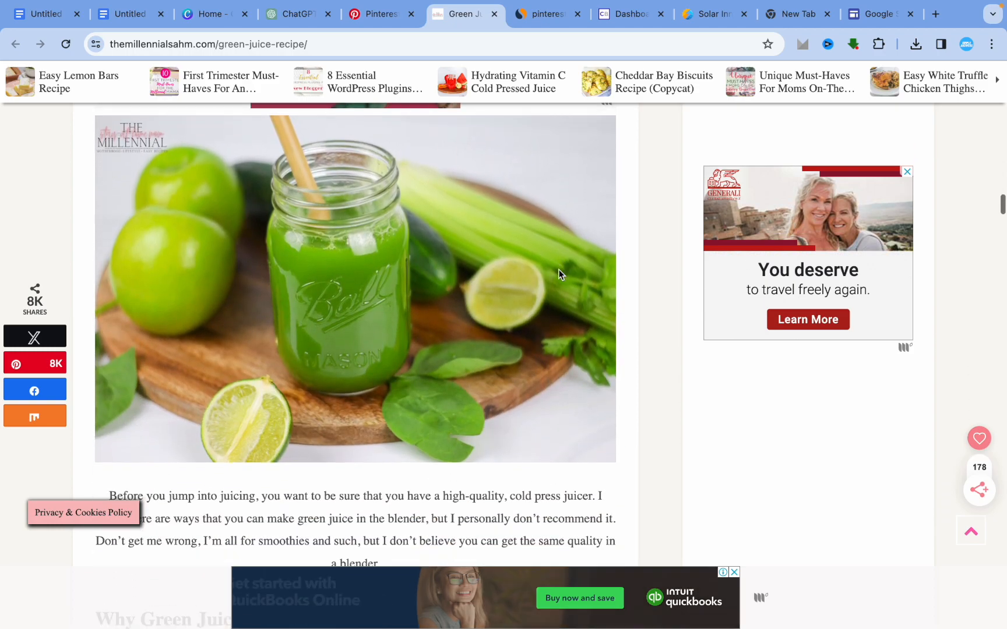
pyautogui.scroll(-5, 558, 270)
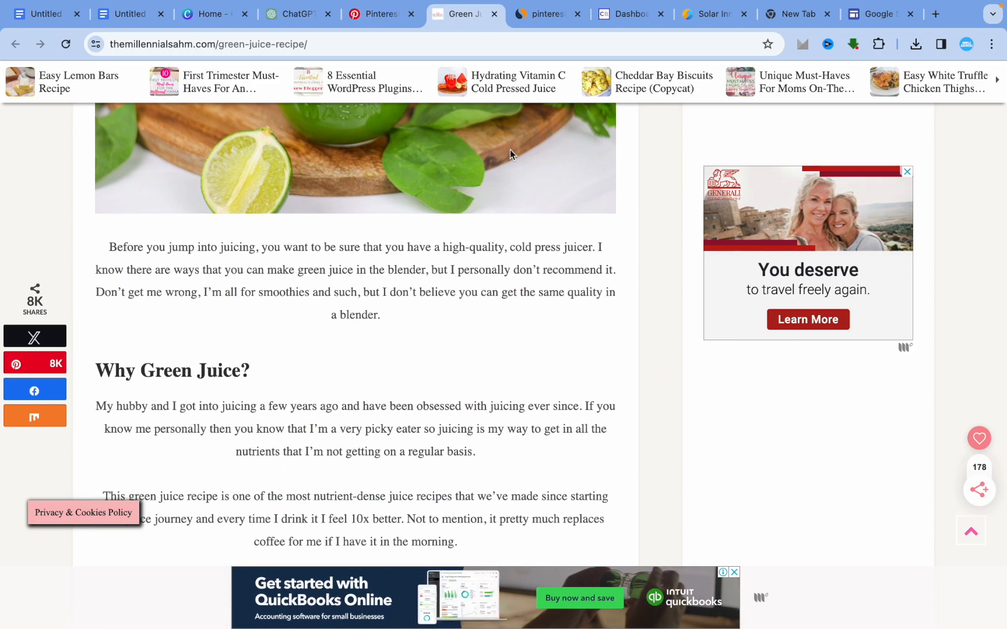
pyautogui.click(387, 18)
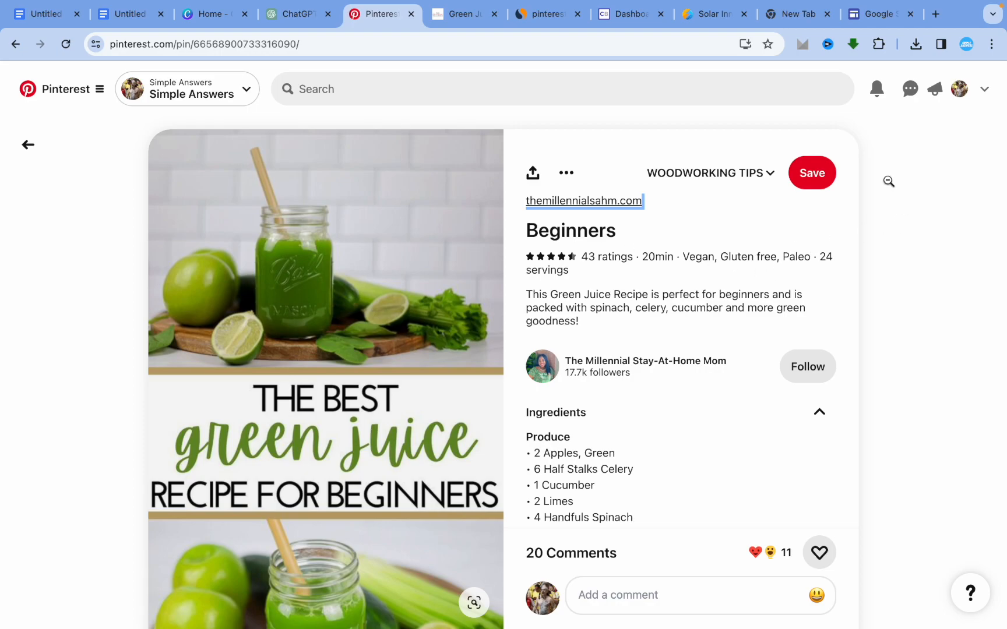
# Step: Switch to Google Sites, open the HEALTHY TIPS 101 site, and review its blood sugar article and accompanying image
pyautogui.click(864, 21)
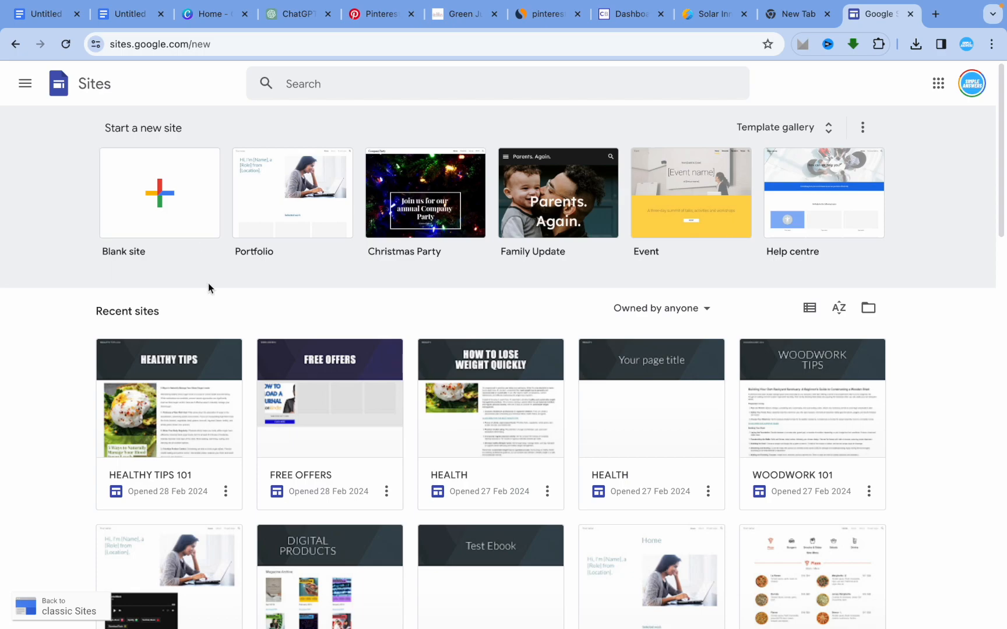
pyautogui.click(182, 396)
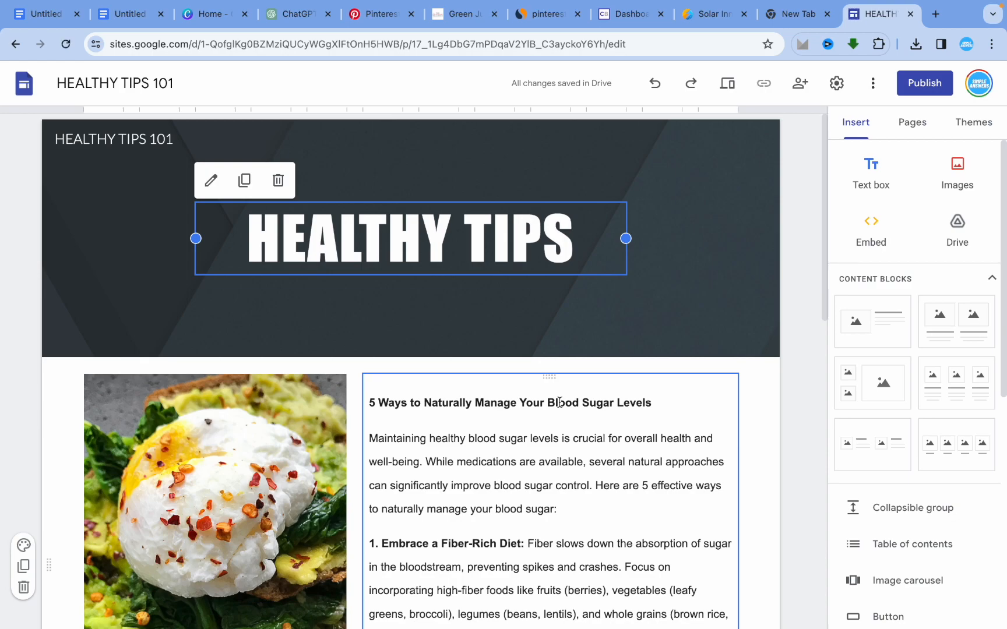
pyautogui.scroll(-6, 559, 402)
pyautogui.scroll(3, 559, 402)
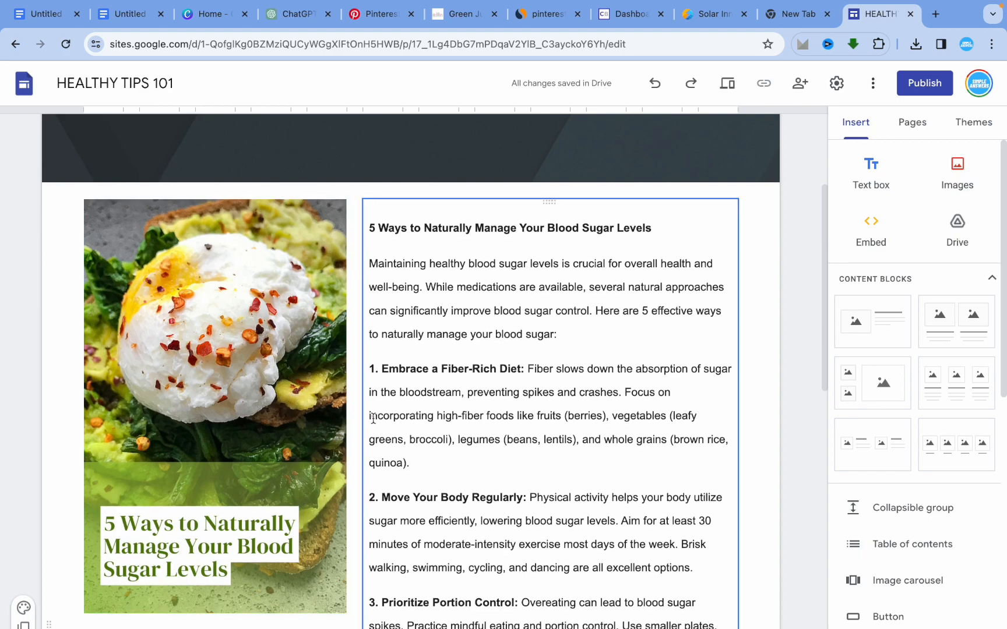
pyautogui.scroll(3, 373, 418)
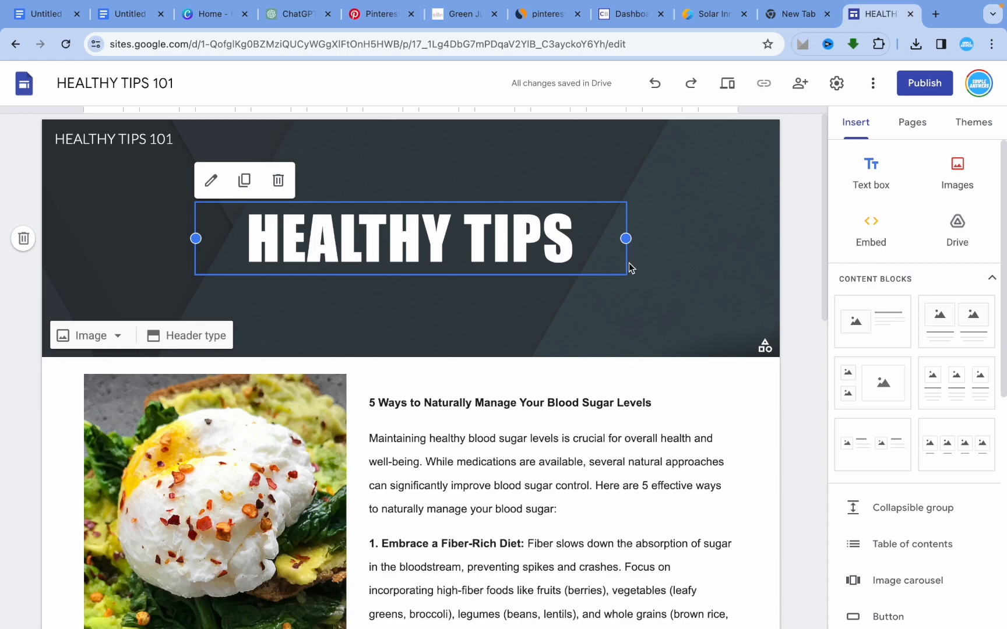
pyautogui.scroll(-2, 641, 278)
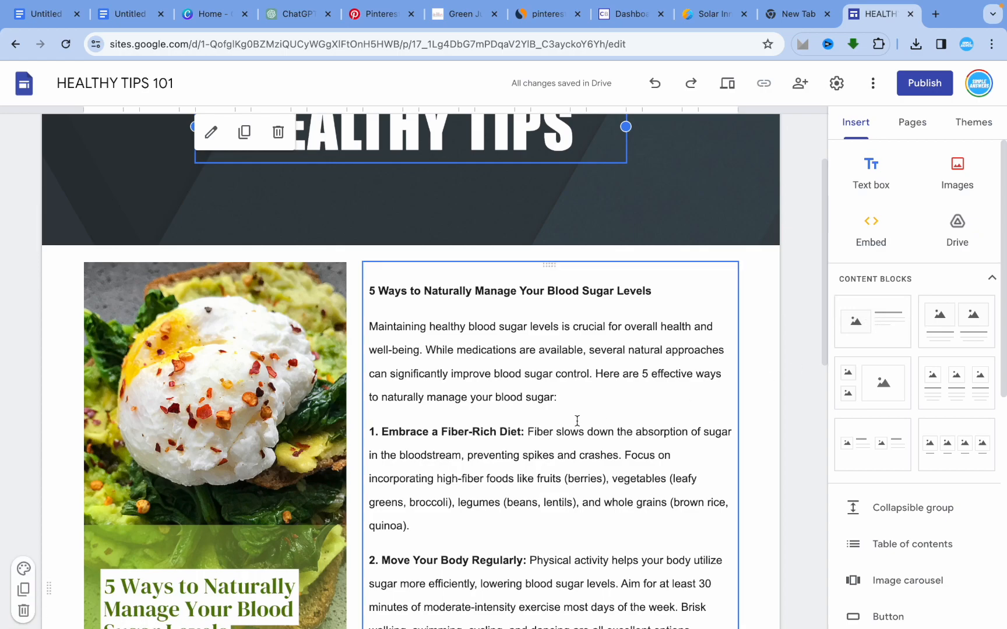
pyautogui.scroll(-1, 548, 368)
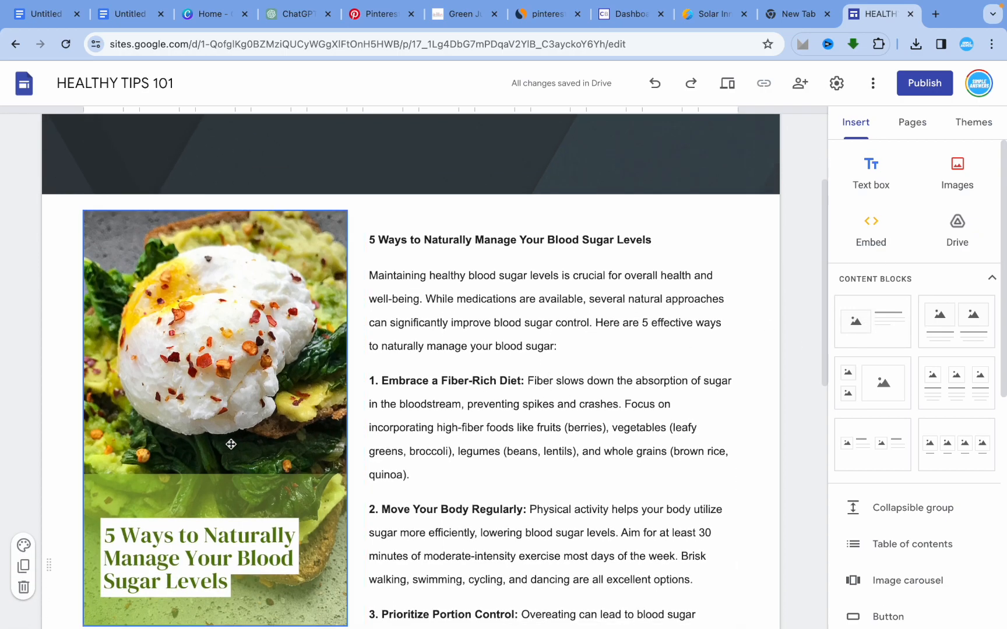
# Step: Switch to Canva, search for "pinterest", and show the templates for Pinterest Pin (1000 × 1500 px)
pyautogui.click(196, 15)
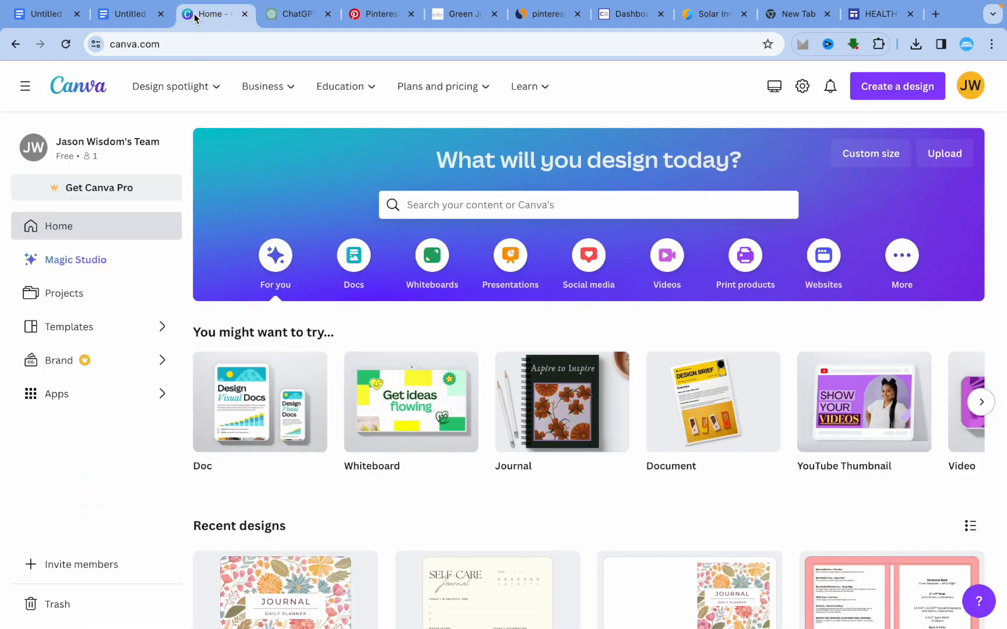
pyautogui.click(438, 202)
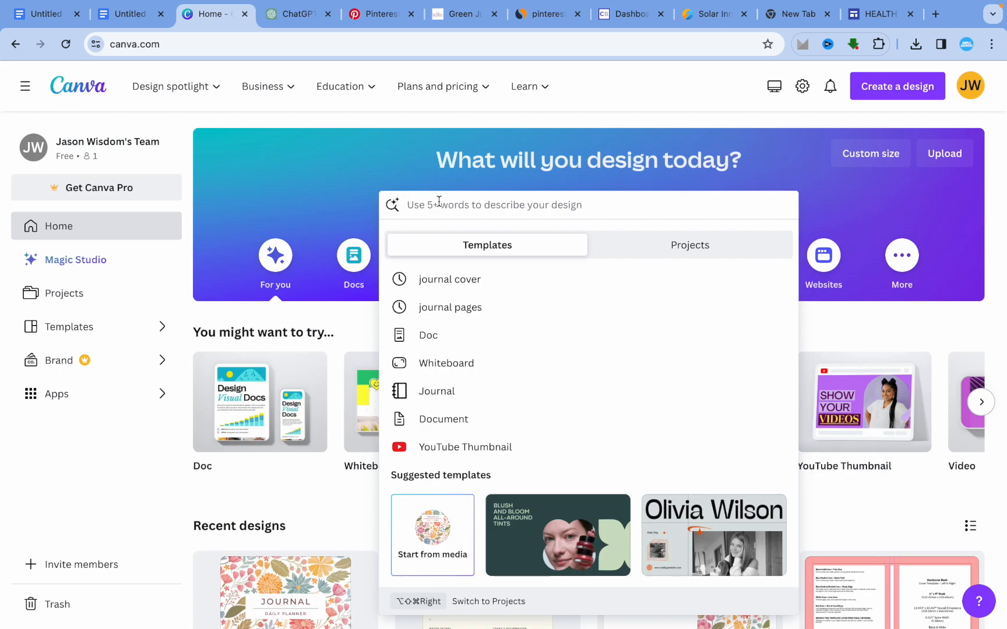
pyautogui.write('pinterest')
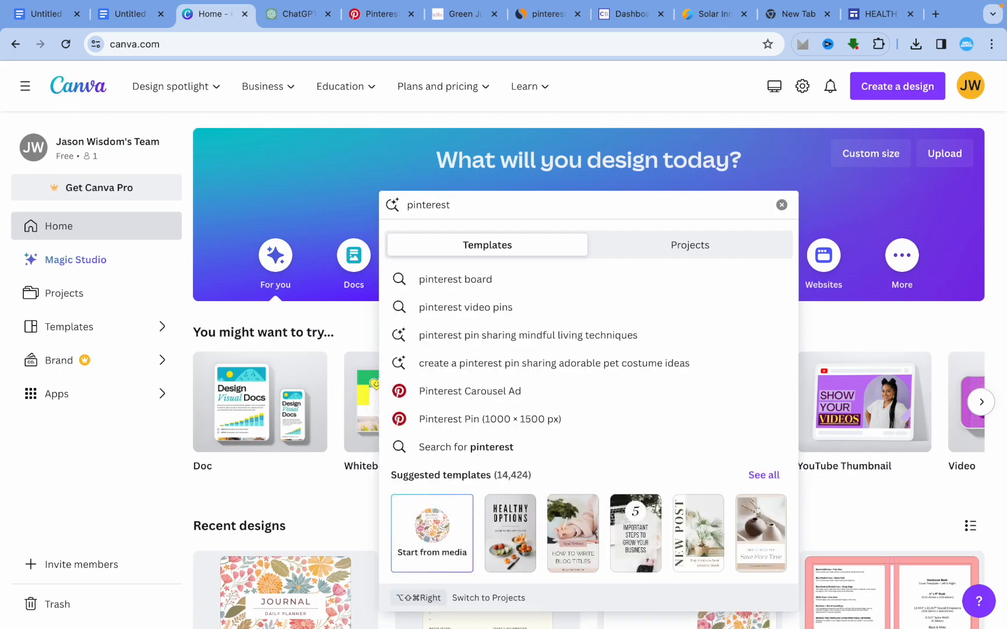
pyautogui.click(462, 419)
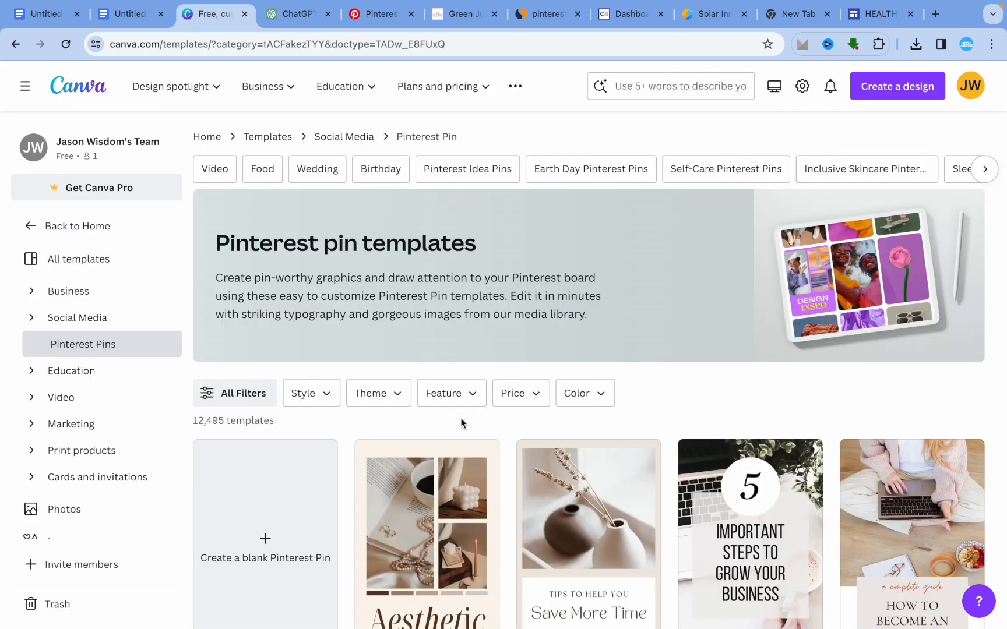
# Step: Browse the Pinterest Pin templates and open the preview of the "Healthy Options" guide to healthy living template
pyautogui.scroll(-9, 461, 418)
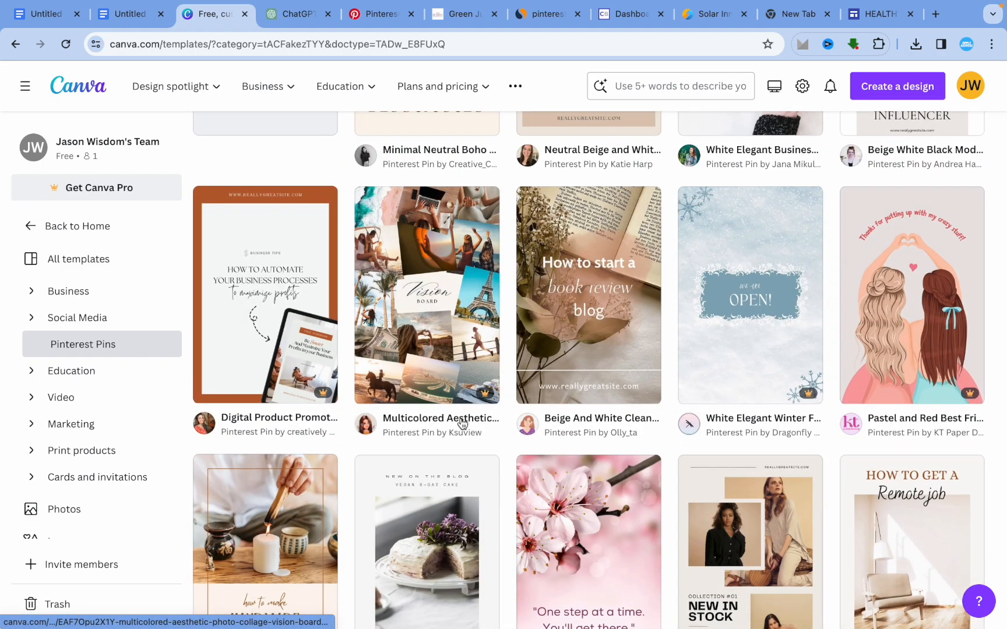
pyautogui.scroll(-10, 462, 423)
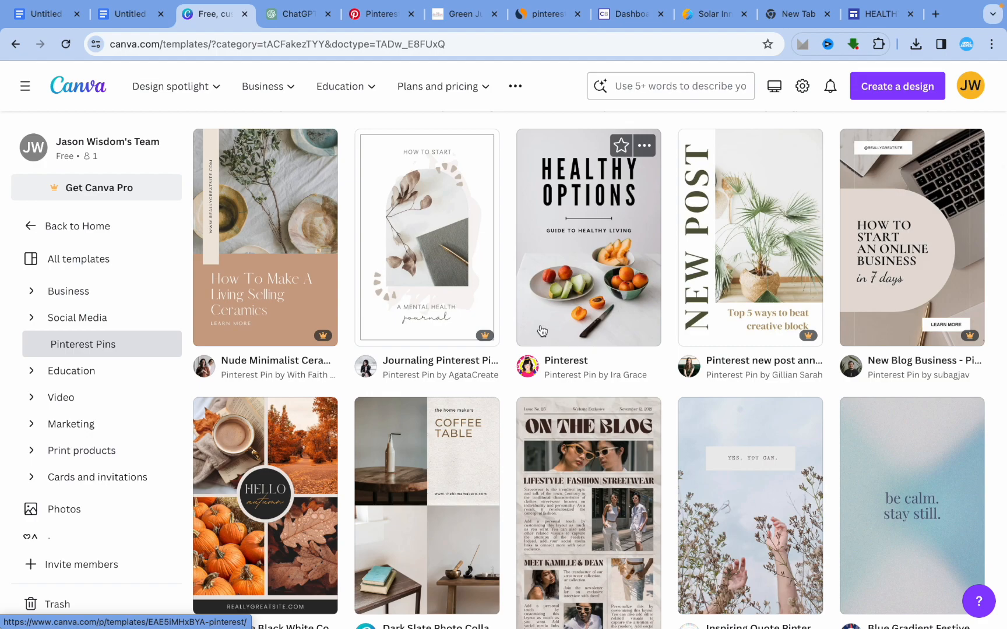
pyautogui.click(587, 298)
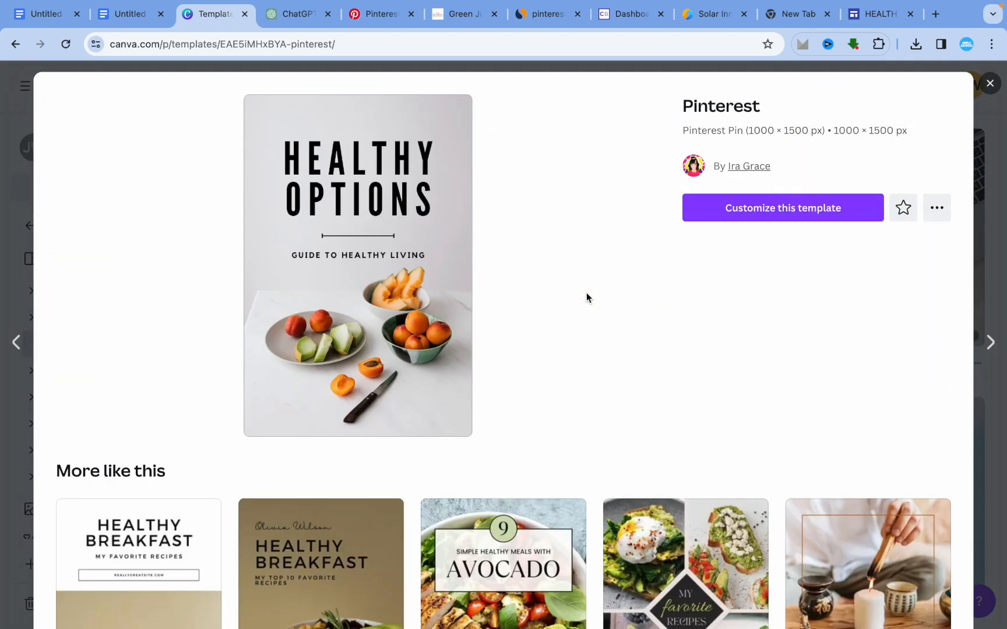
# Step: Look through the similar templates, and open the "Healthy Options" template for customizing in the design editor
pyautogui.scroll(-5, 586, 297)
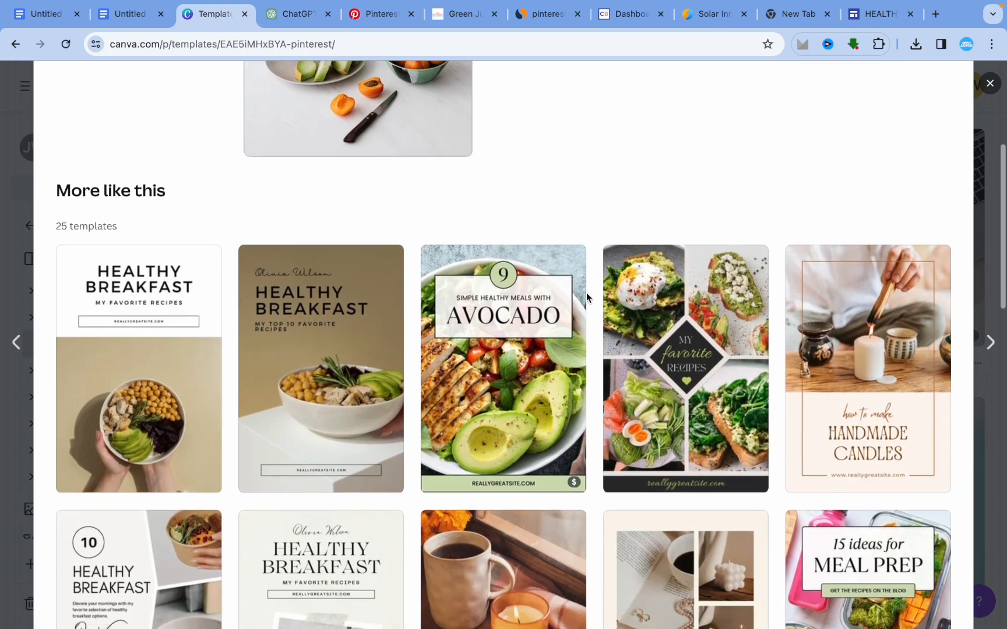
pyautogui.scroll(-2, 586, 292)
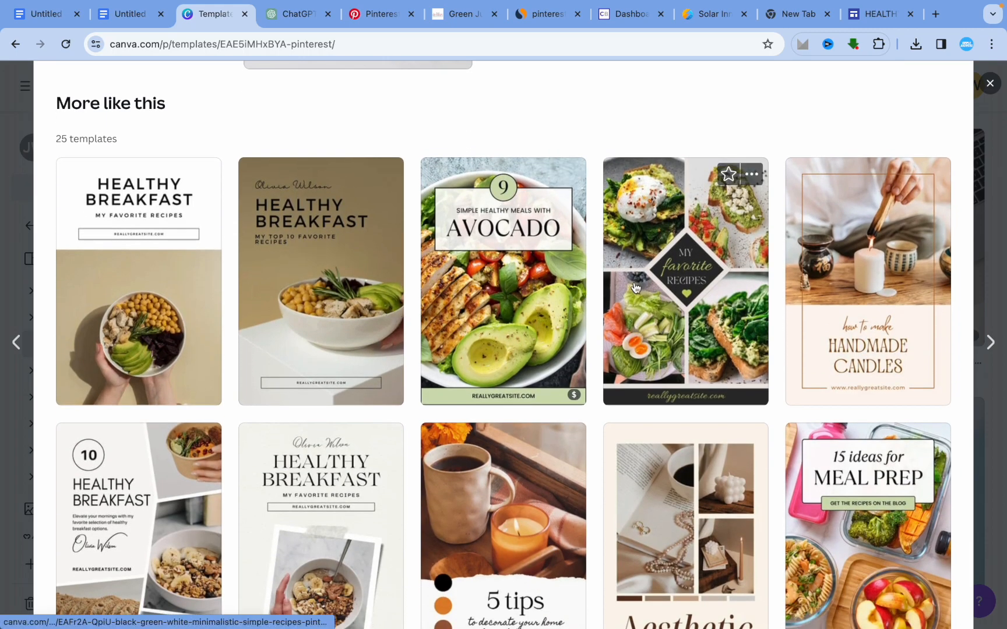
pyautogui.scroll(-5, 635, 287)
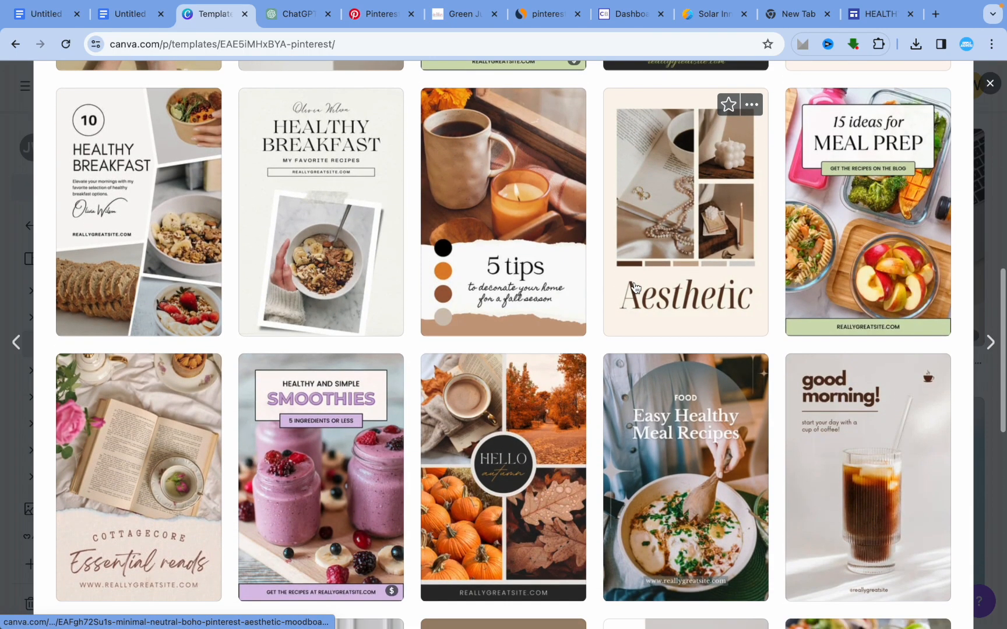
pyautogui.scroll(6, 635, 287)
pyautogui.scroll(5, 635, 287)
pyautogui.click(742, 222)
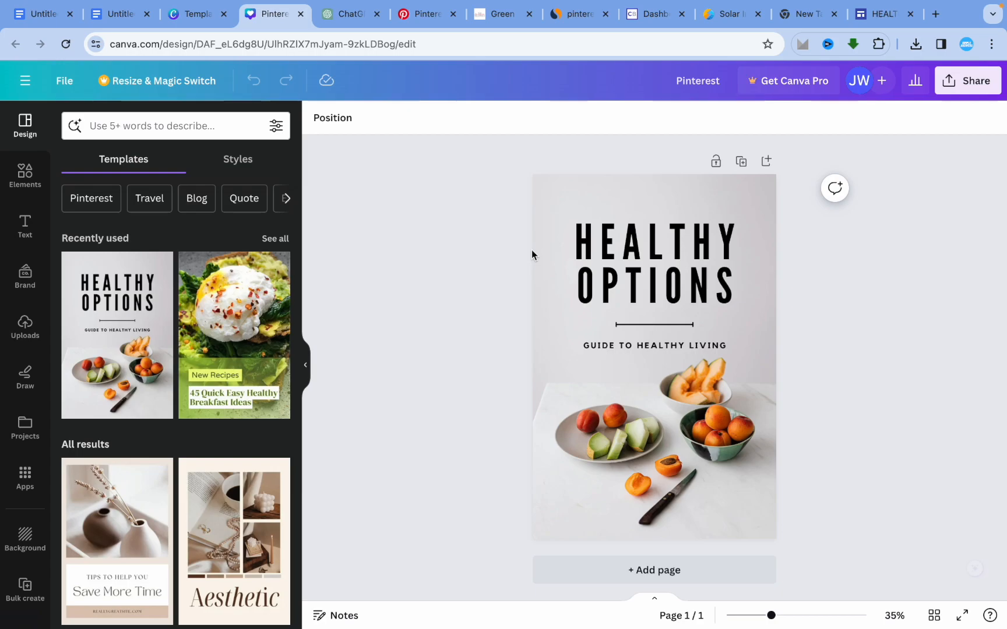
# Step: Select the "Healthy Options" heading and the background photo in turn, and review the design's download options without downloading it
pyautogui.click(631, 273)
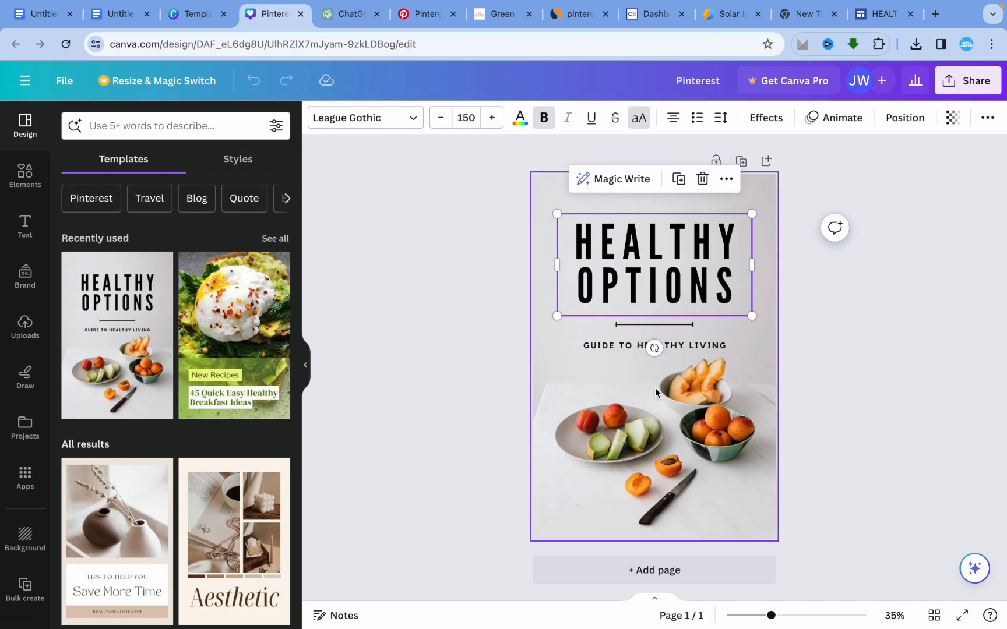
pyautogui.click(620, 412)
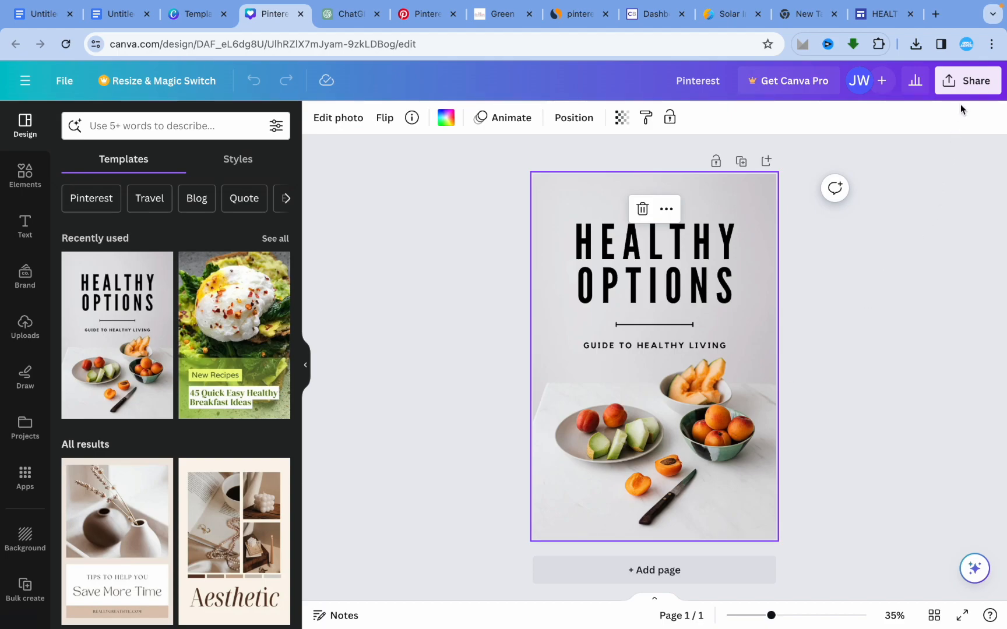
pyautogui.click(961, 89)
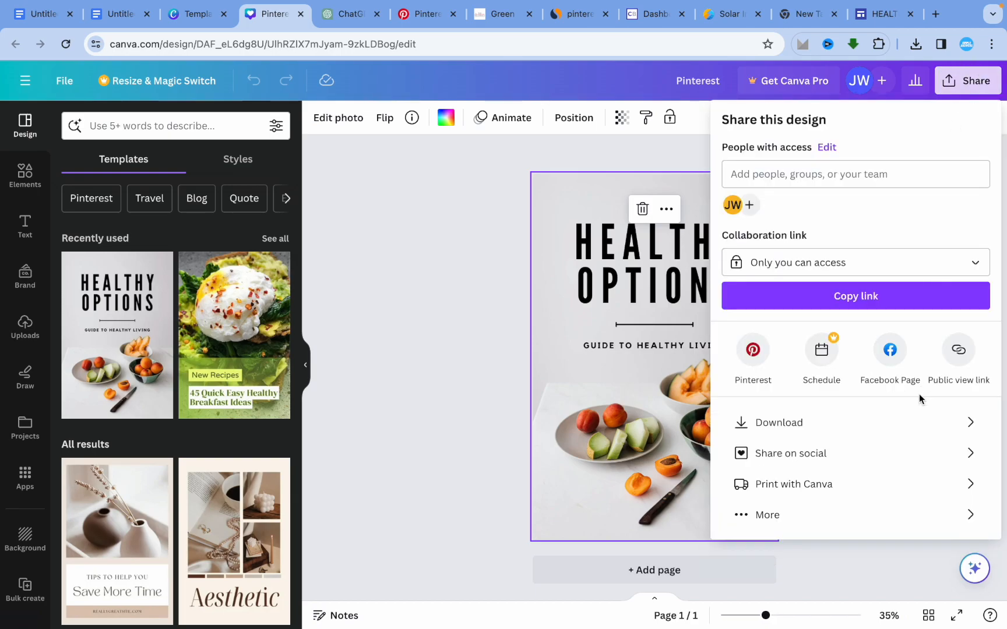
pyautogui.click(898, 411)
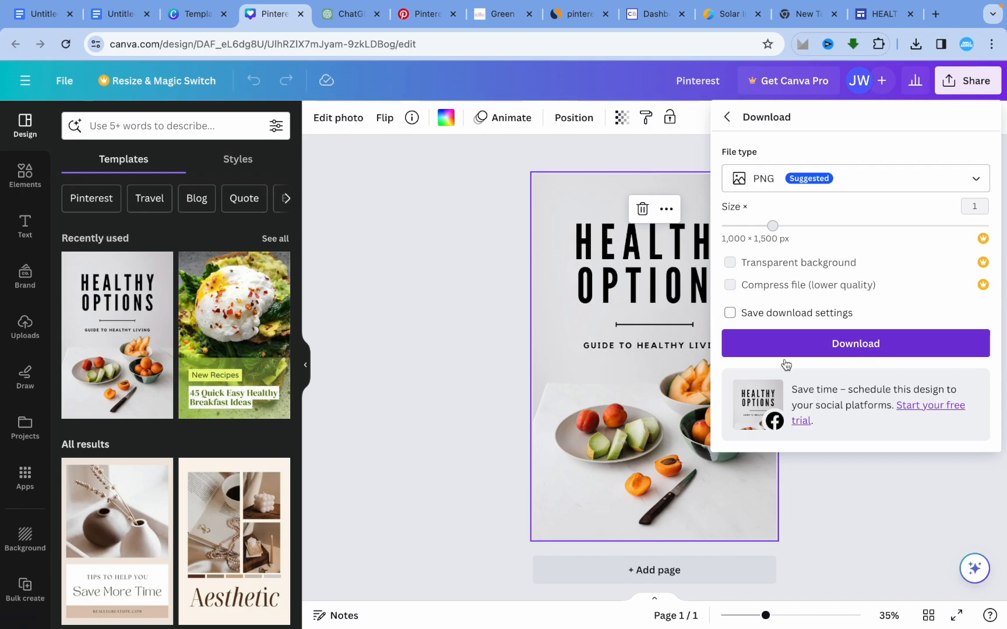
pyautogui.click(436, 375)
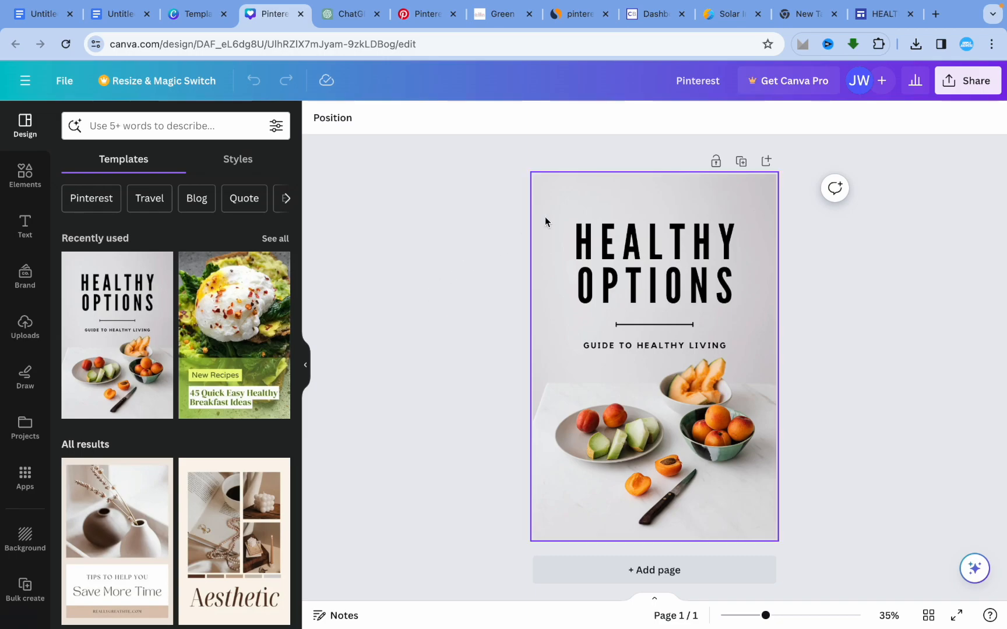
# Step: Switch to Pinterest, open the account's own profile, and look through its created Pins and saved boards
pyautogui.click(422, 16)
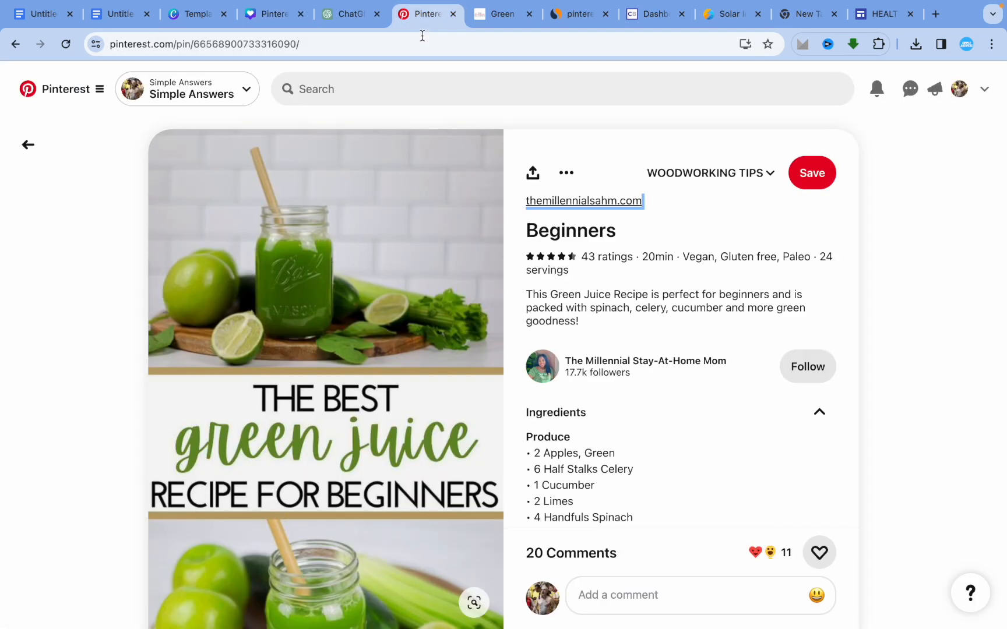
pyautogui.click(32, 144)
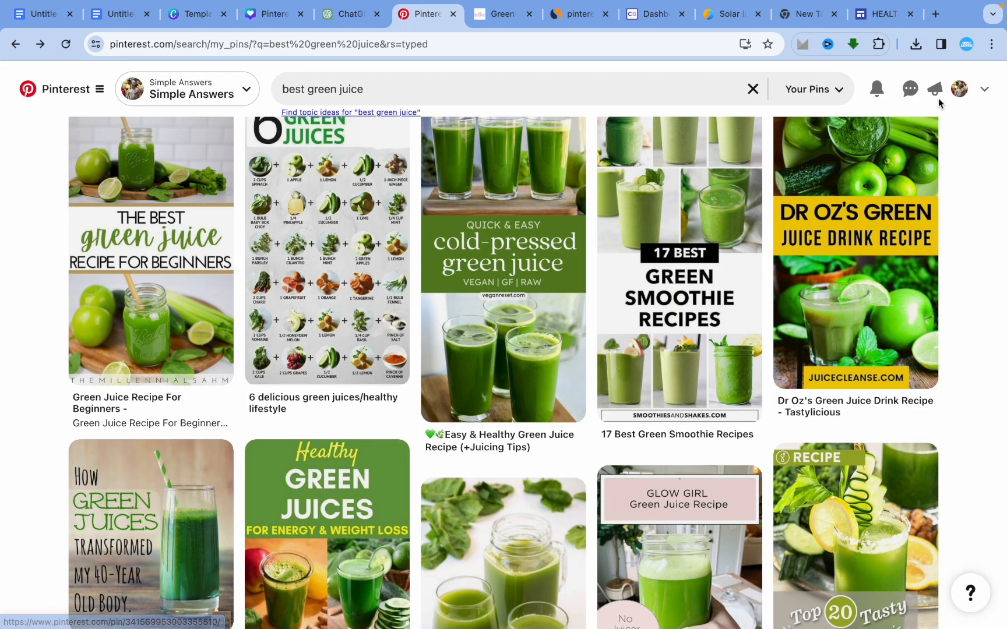
pyautogui.click(959, 88)
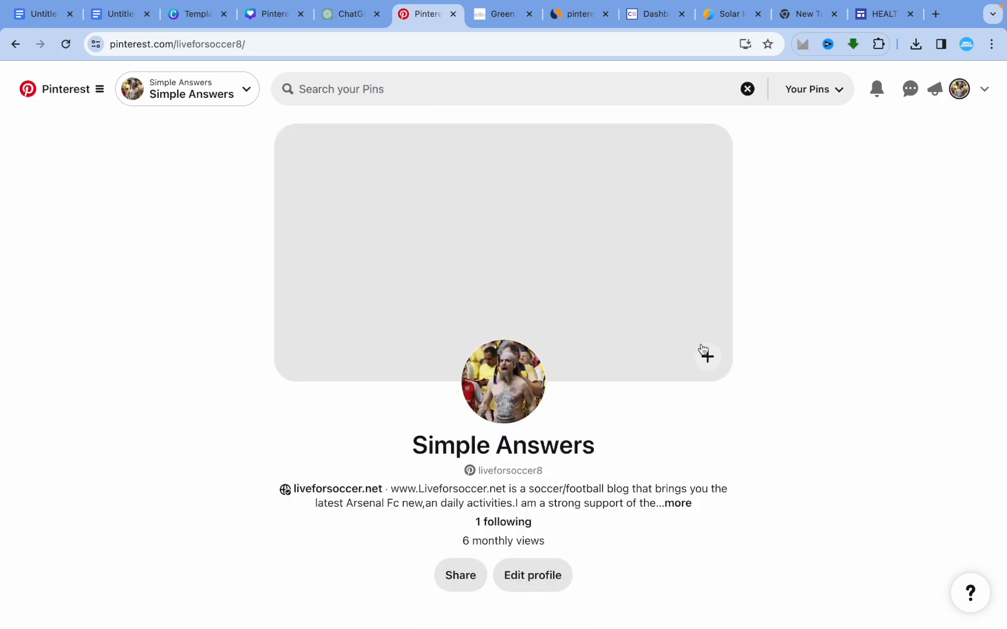
pyautogui.scroll(-5, 723, 500)
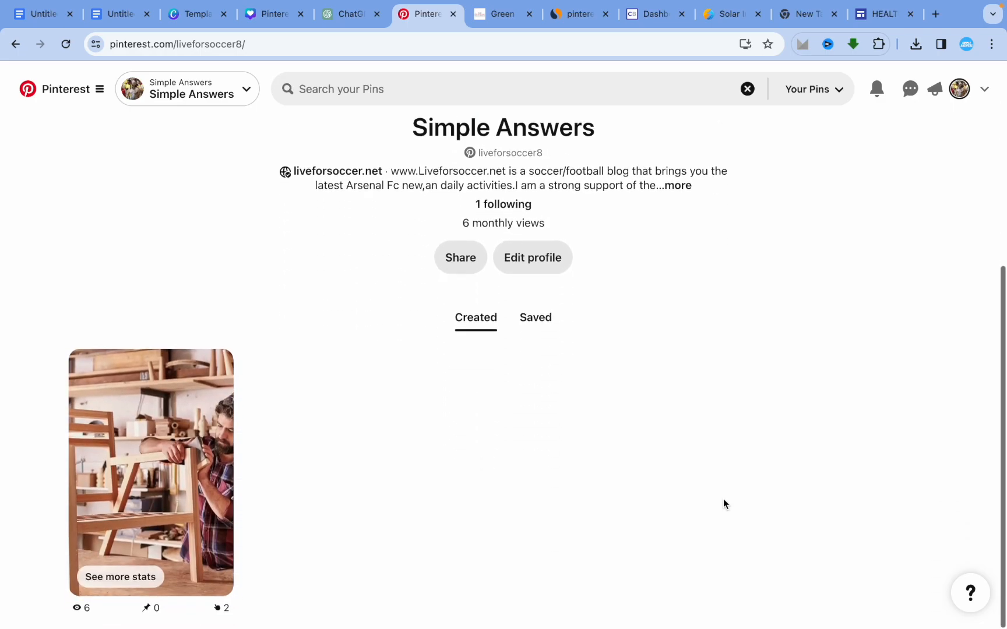
pyautogui.click(545, 328)
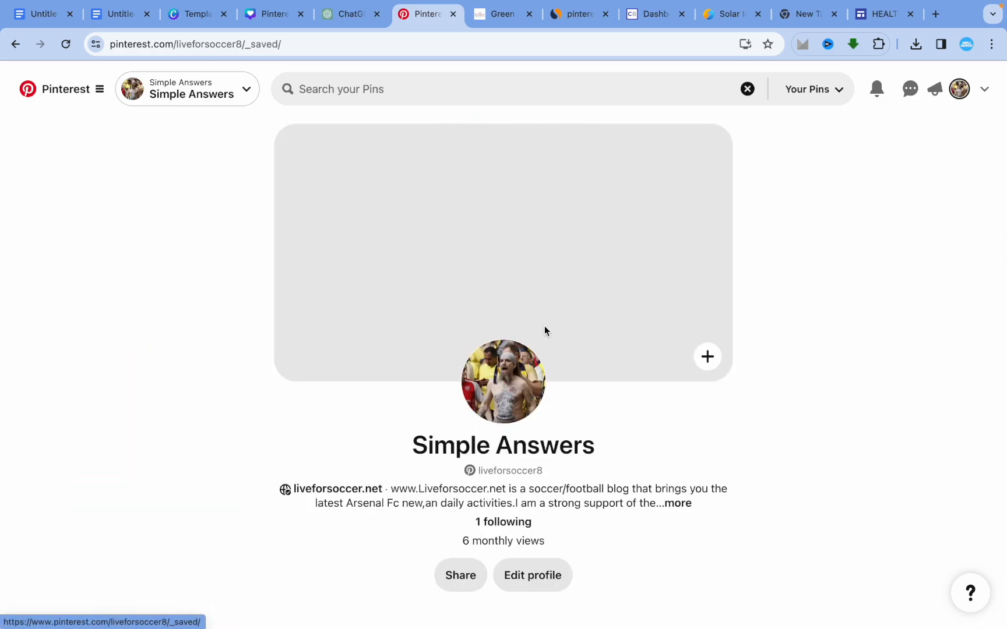
pyautogui.scroll(-5, 618, 496)
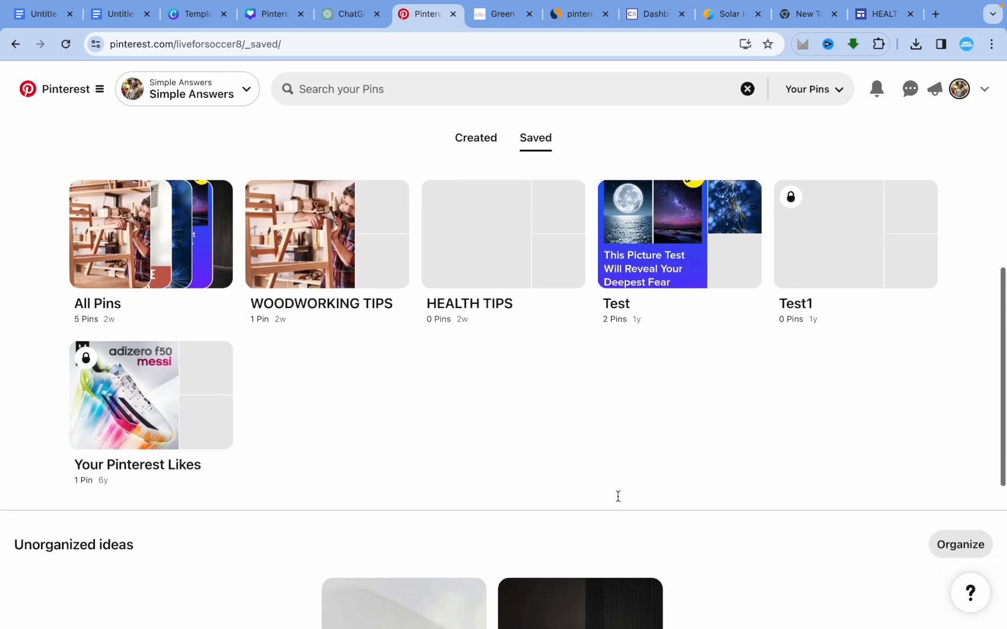
pyautogui.scroll(3, 618, 498)
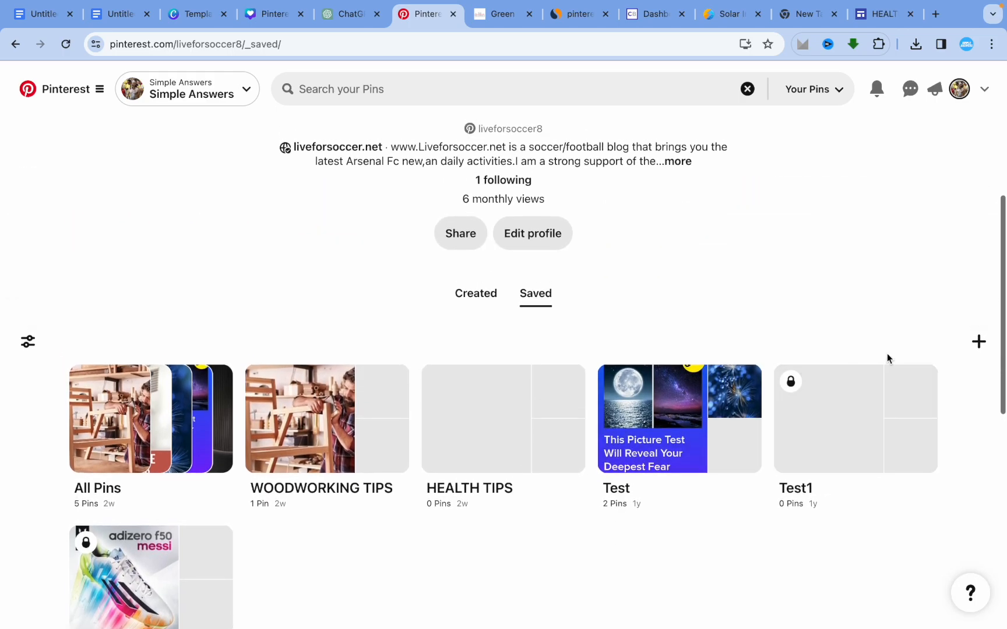
# Step: Start creating a new Pin from the profile, and look at the available upload files without choosing one
pyautogui.click(978, 342)
pyautogui.click(915, 347)
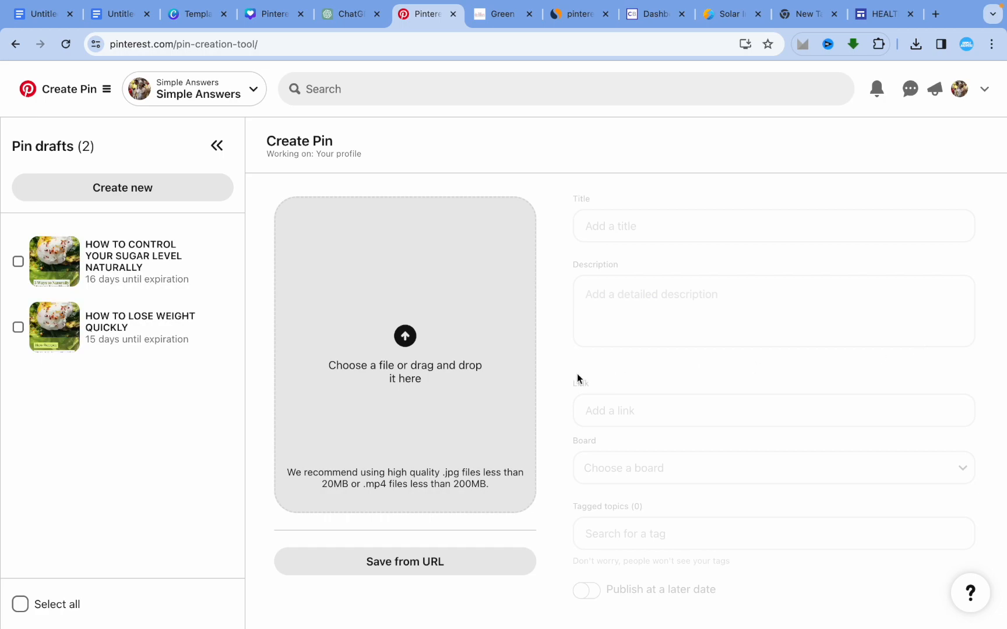
pyautogui.click(406, 339)
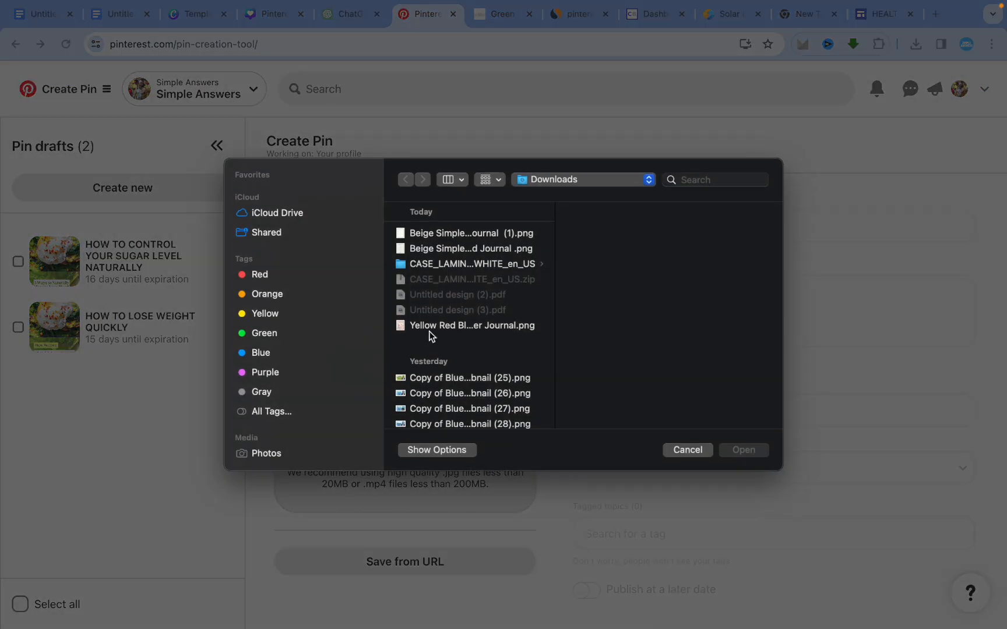
pyautogui.click(687, 450)
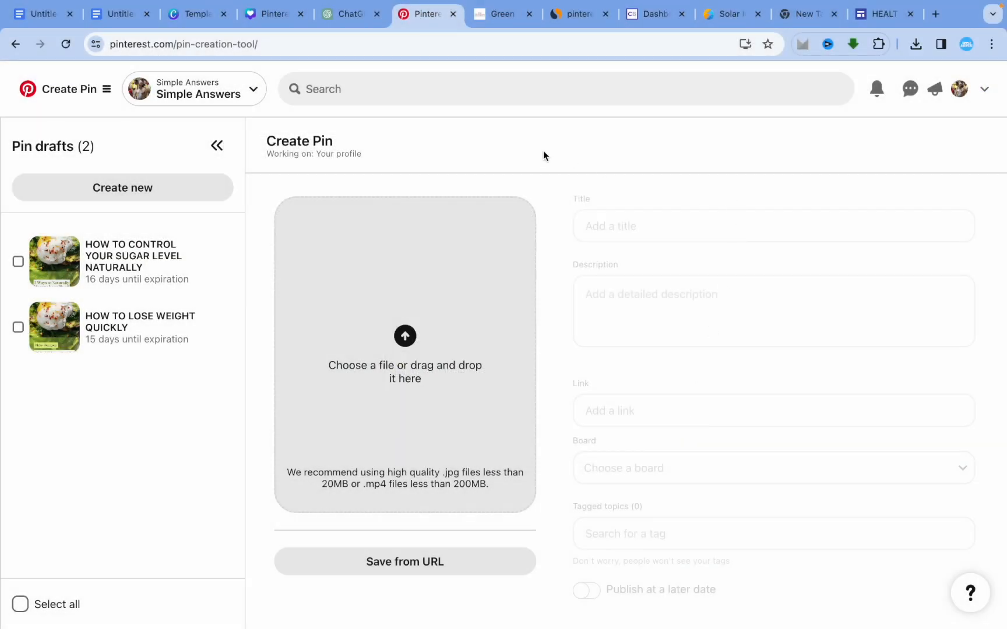
# Step: Switch back to the Canva editor and download the "Healthy Options" design as a PNG
pyautogui.click(274, 14)
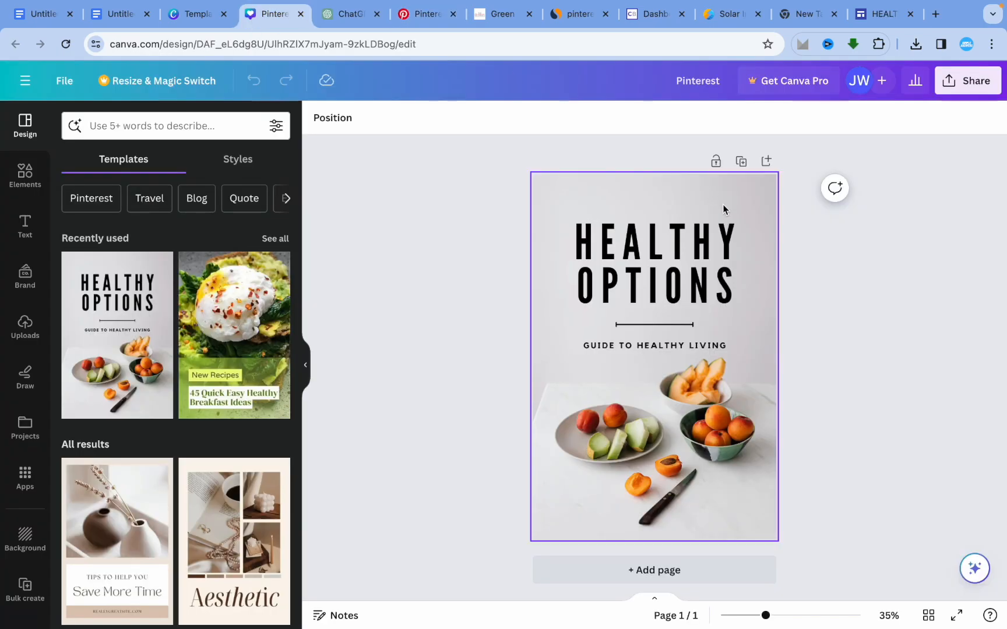
pyautogui.click(970, 81)
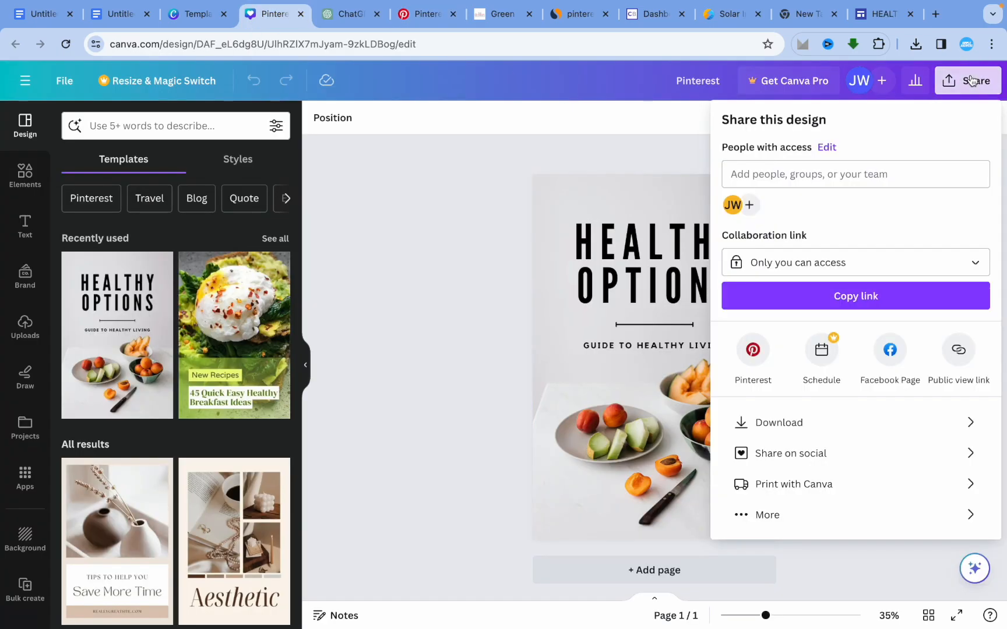
pyautogui.click(845, 429)
pyautogui.click(836, 344)
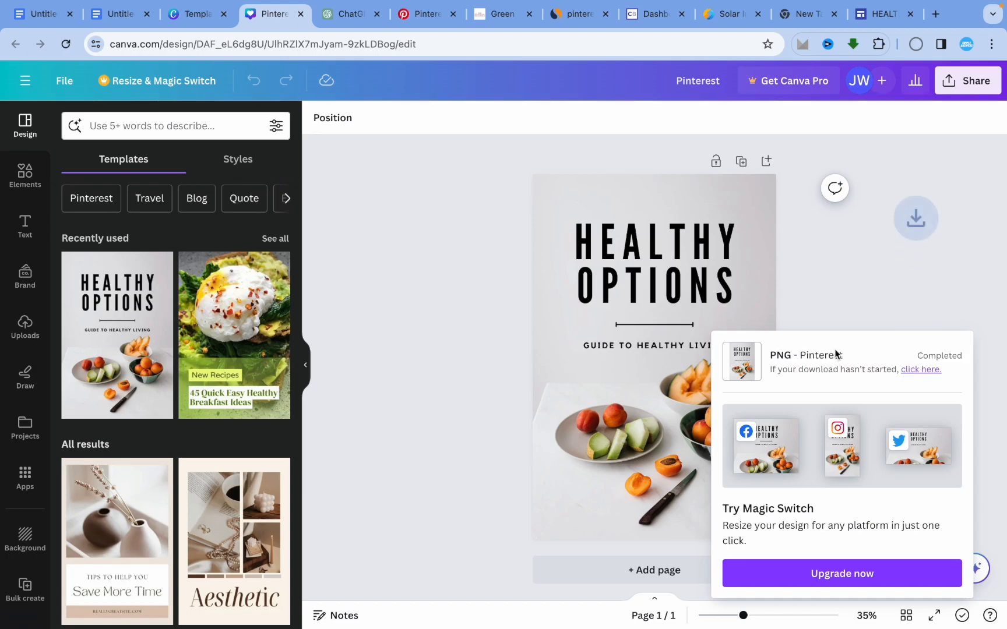
pyautogui.click(856, 309)
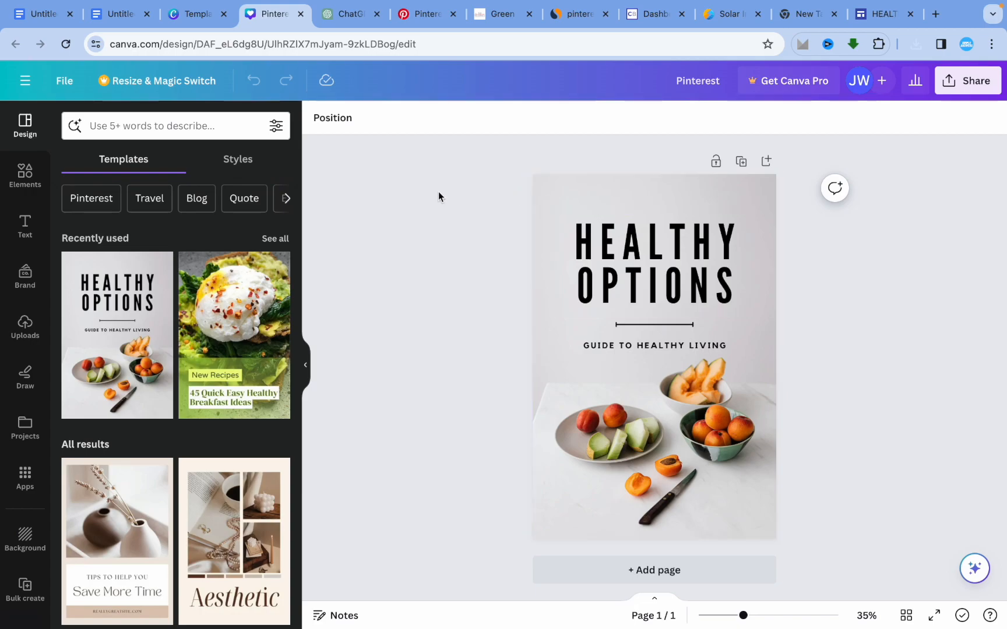
# Step: Switch to the Pinterest Pin creation page and upload Pinterest.png from Downloads as the new Pin's image
pyautogui.click(419, 17)
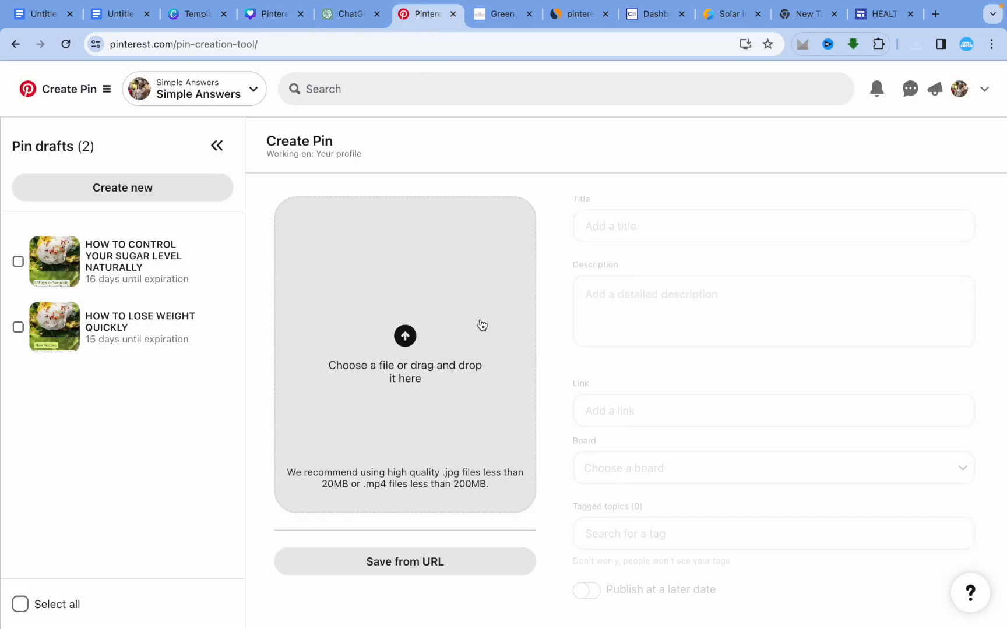
pyautogui.click(405, 339)
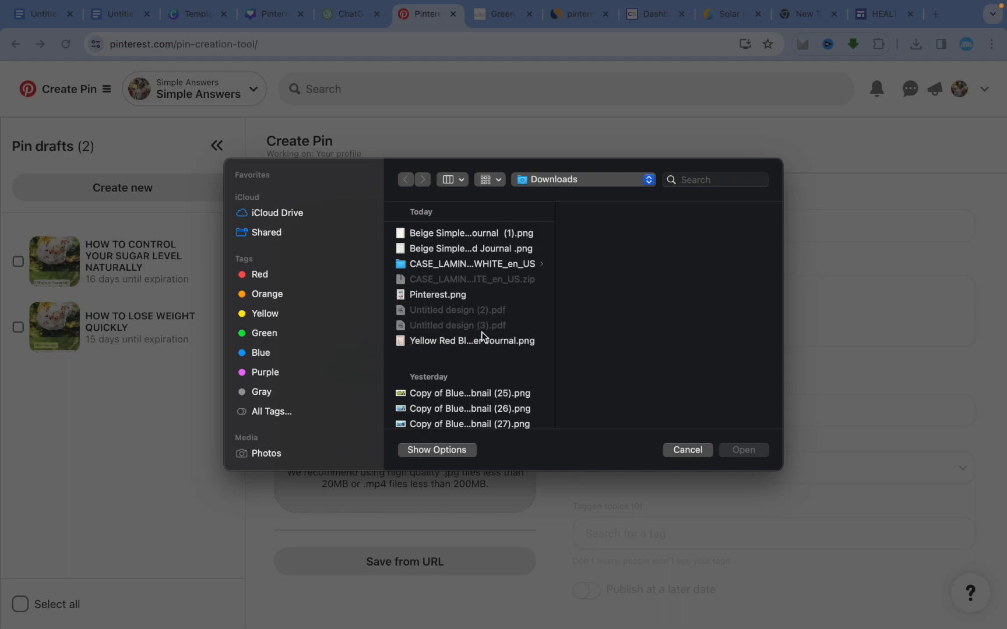
pyautogui.click(453, 298)
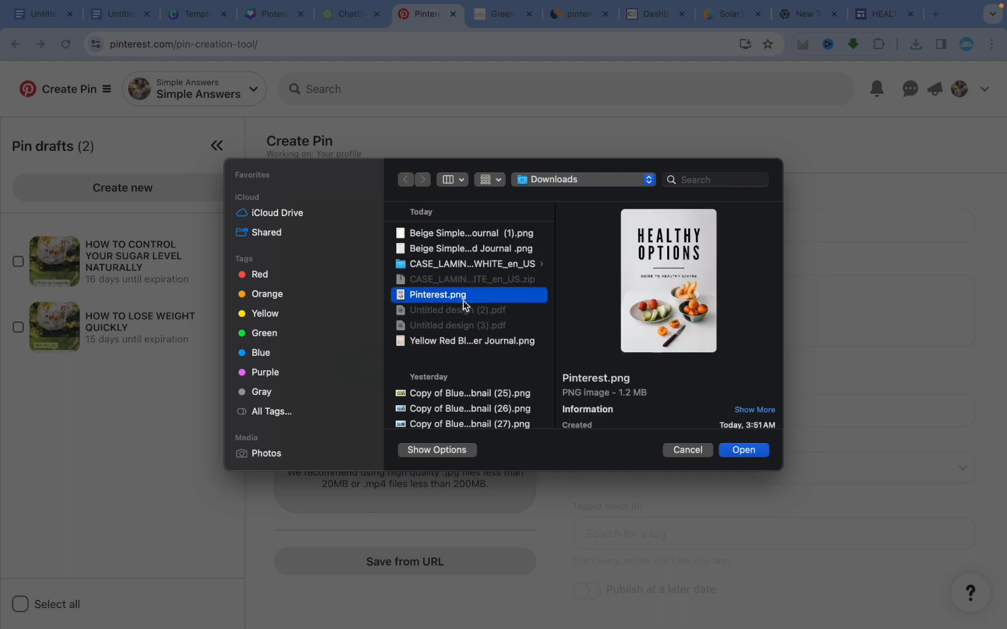
pyautogui.click(749, 452)
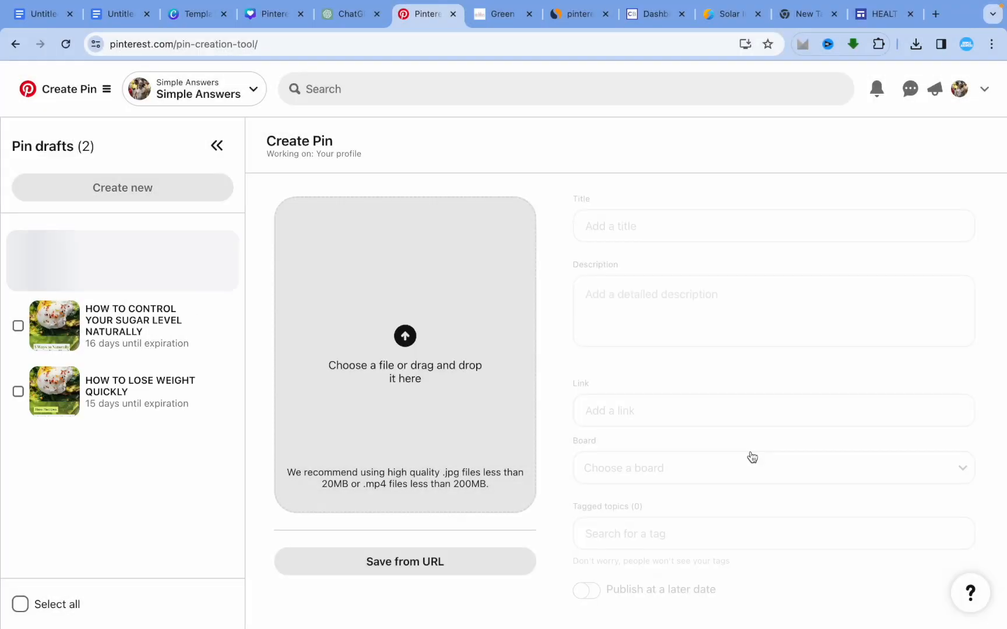
# Step: Review the new Pin's title, description and link fields without filling them in
pyautogui.click(636, 227)
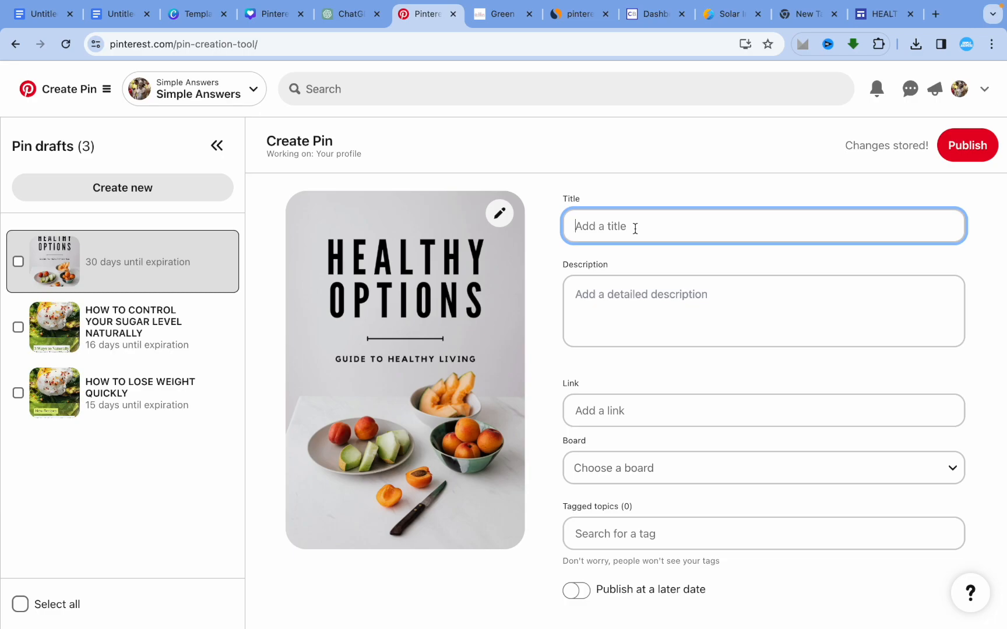
pyautogui.click(615, 296)
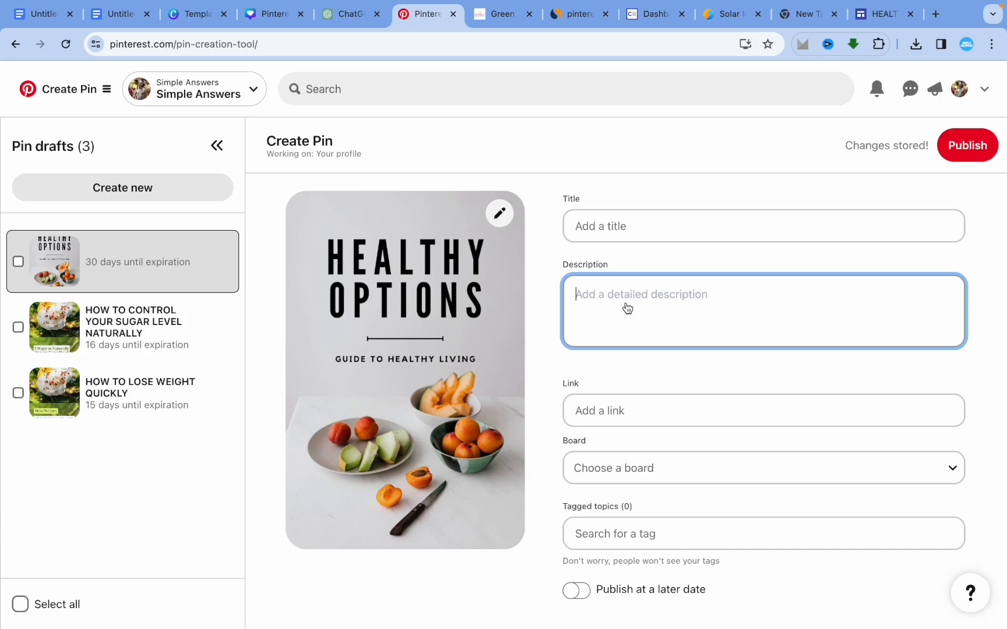
pyautogui.scroll(-1, 656, 361)
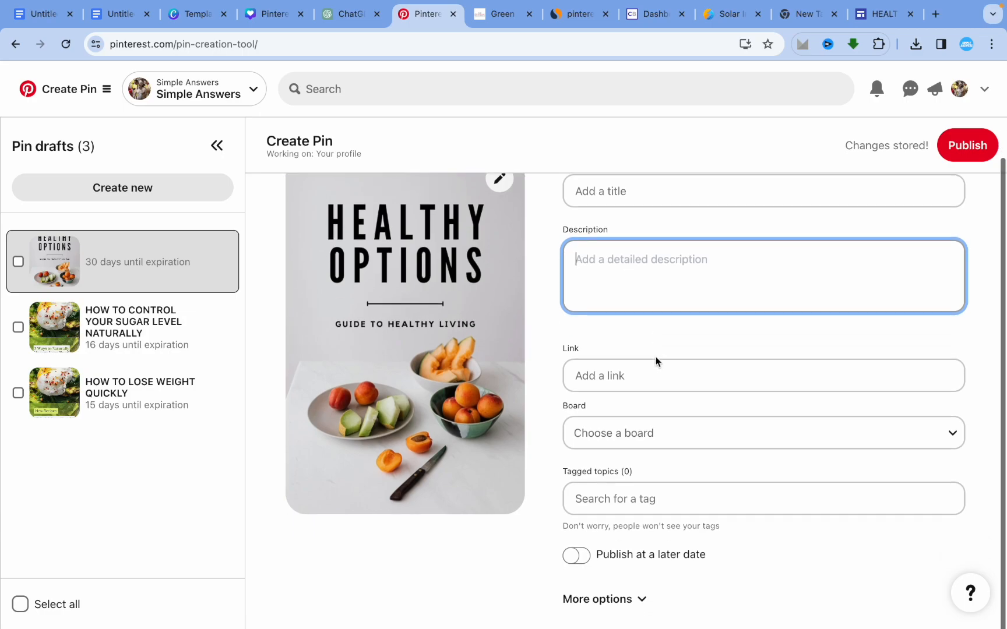
pyautogui.click(612, 377)
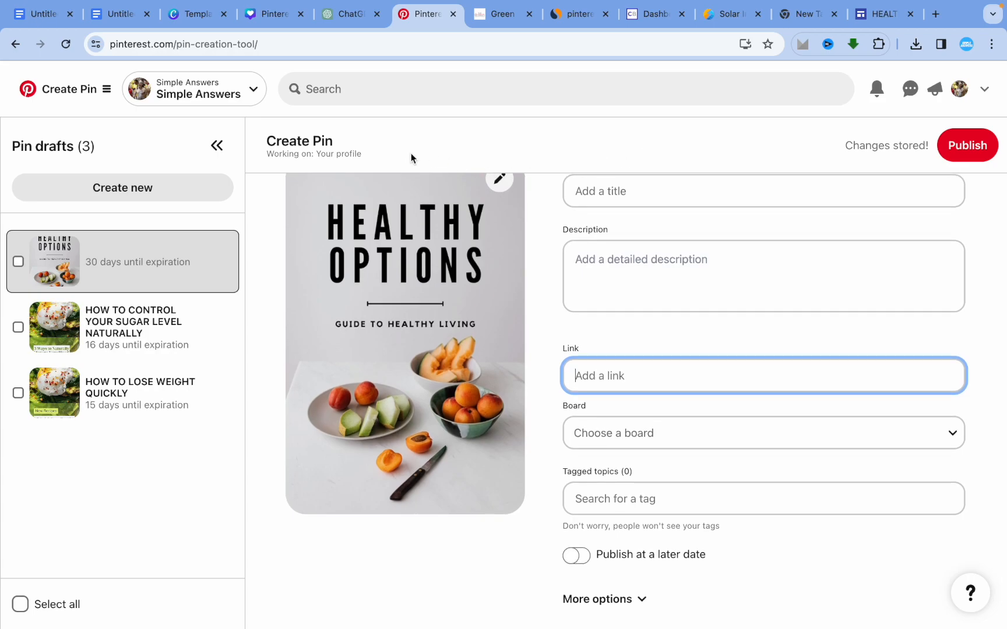
# Step: Switch to ChatGPT and begin the prompt "write an article listing out 9 ways to lose weight fast without"
pyautogui.click(341, 16)
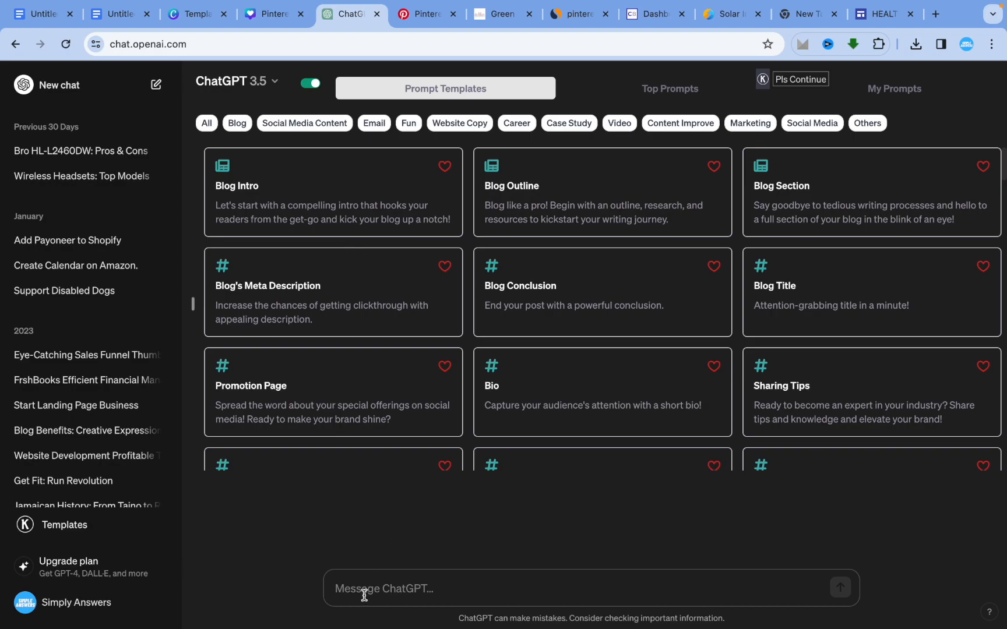
pyautogui.write('write an')
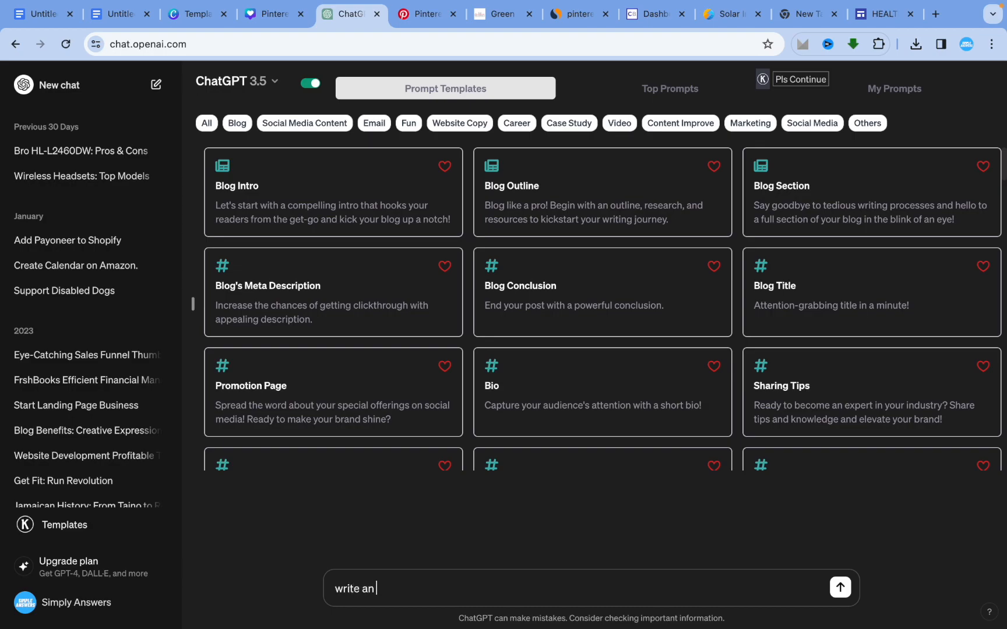
pyautogui.write(' article listing out')
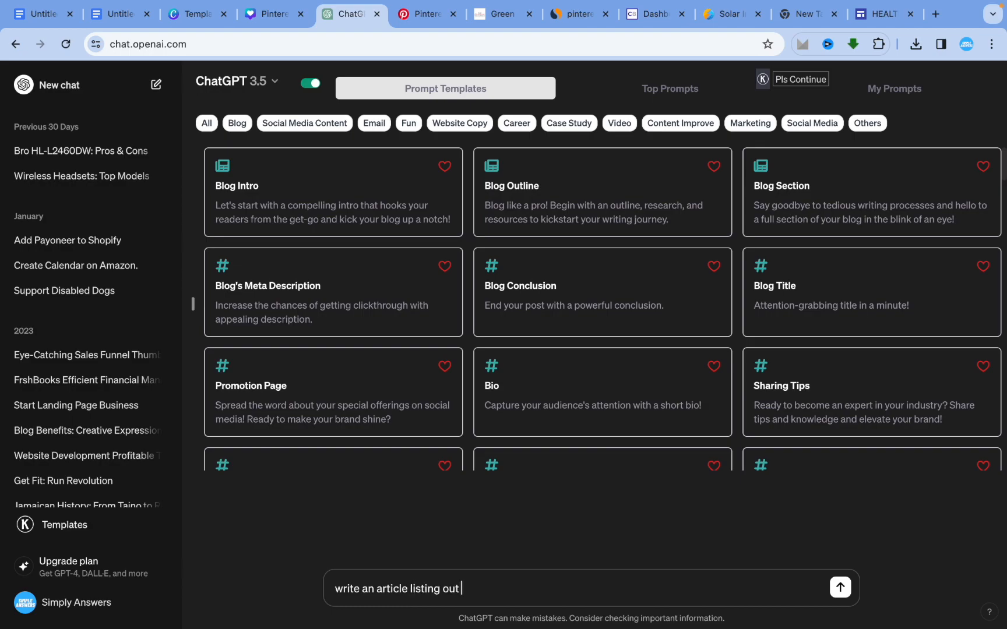
pyautogui.write(' 9 ways to lose weight')
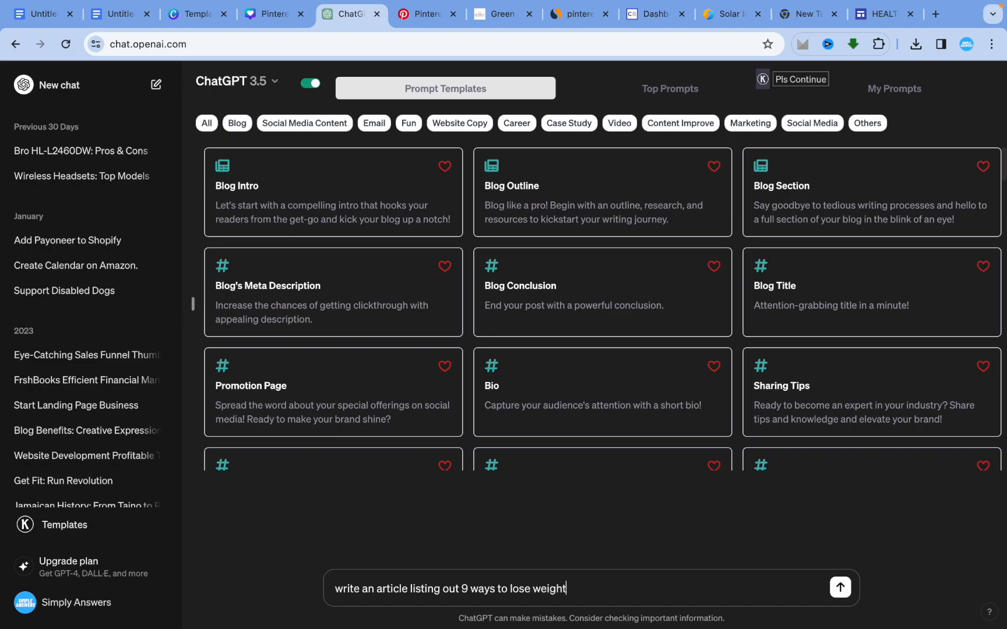
pyautogui.write(' fast without')
pyautogui.write('exercisin')
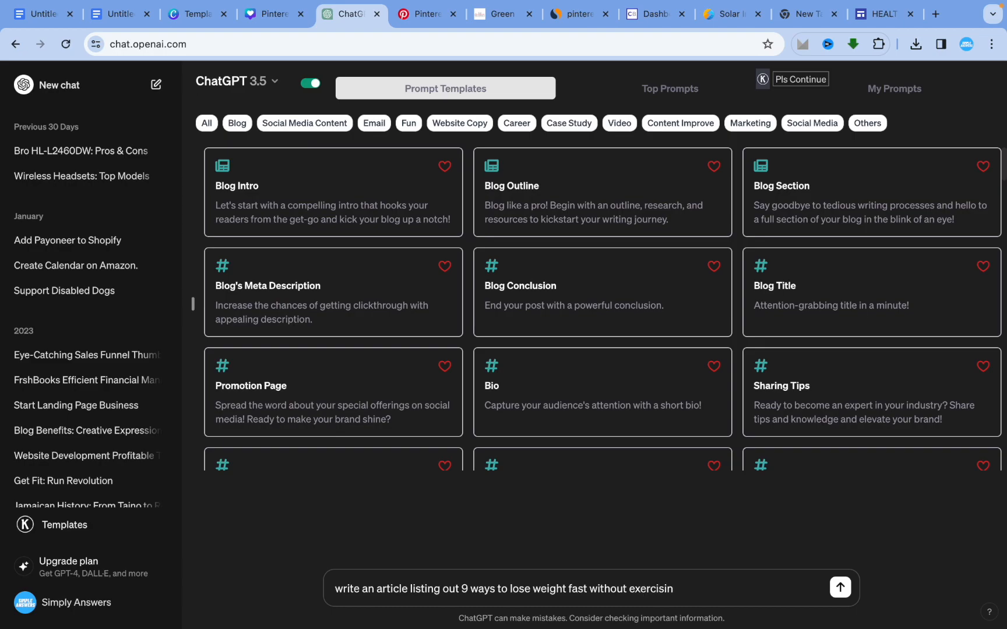
pyautogui.press('BackSpace')
pyautogui.press('BackSpace')
pyautogui.press('BackSpace')
pyautogui.press('BackSpace')
pyautogui.press('BackSpace')
pyautogui.press('BackSpace')
pyautogui.press('BackSpace')
pyautogui.press('BackSpace')
pyautogui.press('BackSpace')
pyautogui.write('cu')
pyautogui.press('BackSpace')
pyautogui.press('BackSpace')
pyautogui.write('extr')
pyautogui.write('e')
pyautogui.press('BackSpace')
pyautogui.press('BackSpace')
pyautogui.press('BackSpace')
pyautogui.press('BackSpace')
pyautogui.press('BackSpace')
# Step: Complete the prompt with "completely cutting out junk food" and submit it
pyautogui.write('completely cutting out j')
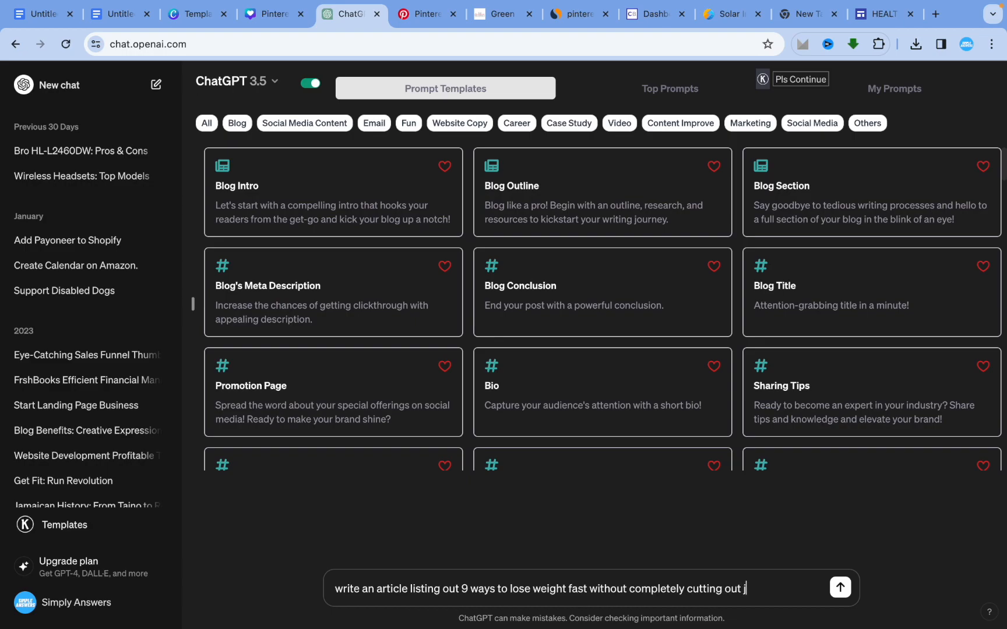
pyautogui.write('unk food')
pyautogui.press('Return')
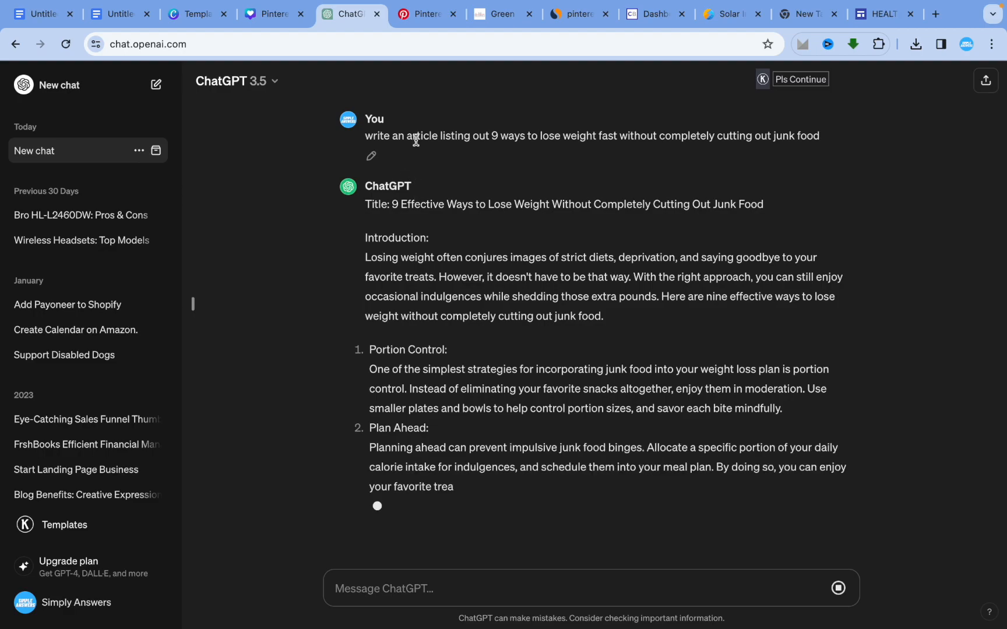
# Step: Copy the generated weight loss article after reading it through, and switch to the HEALTHY TIPS 101 page in Google Sites
pyautogui.scroll(1, 465, 163)
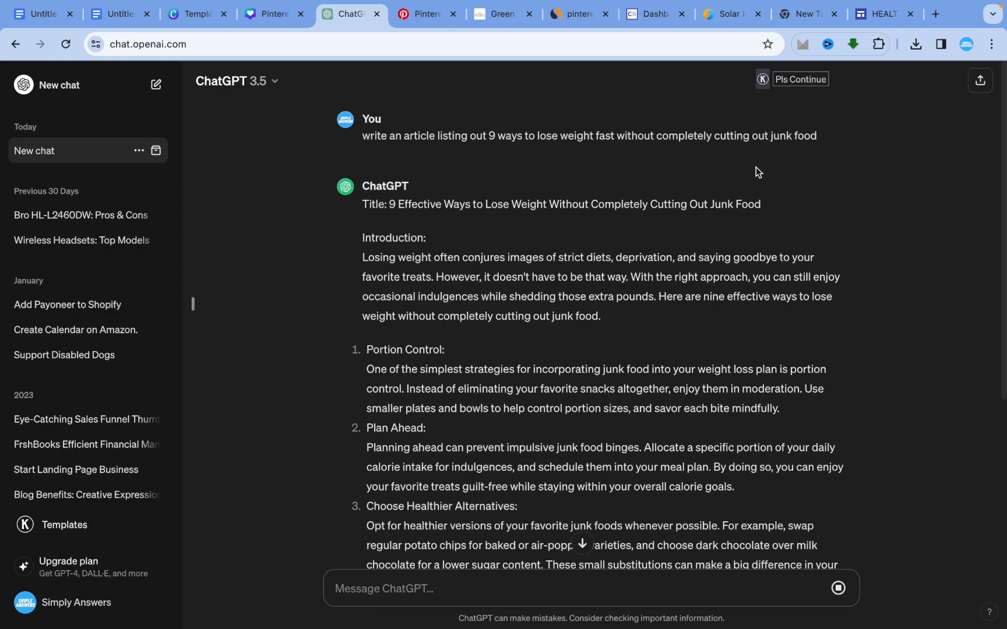
pyautogui.scroll(-1, 565, 280)
pyautogui.scroll(-3, 566, 278)
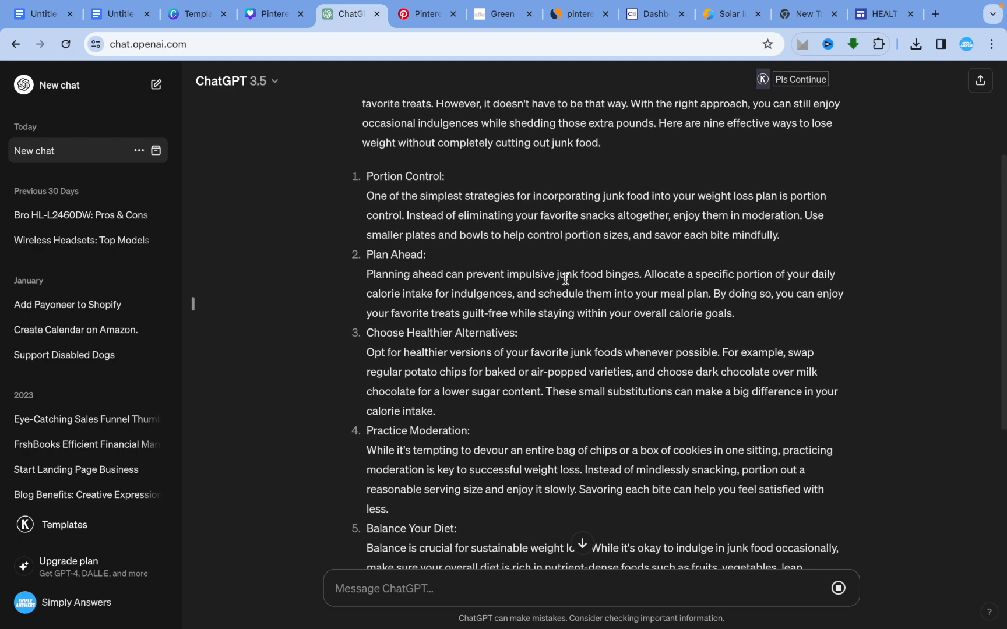
pyautogui.scroll(-6, 566, 278)
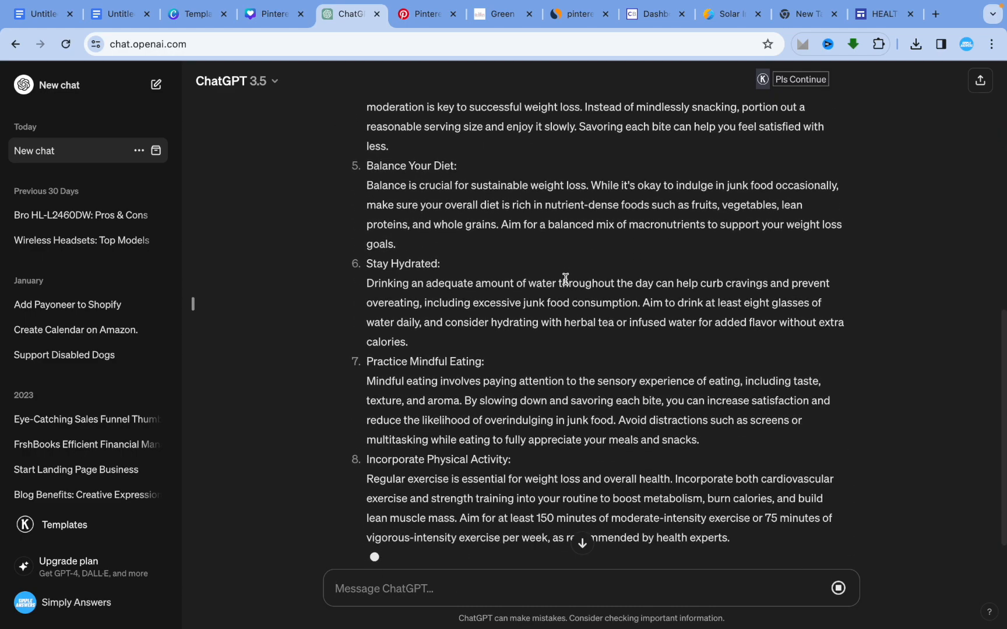
pyautogui.scroll(-3, 566, 278)
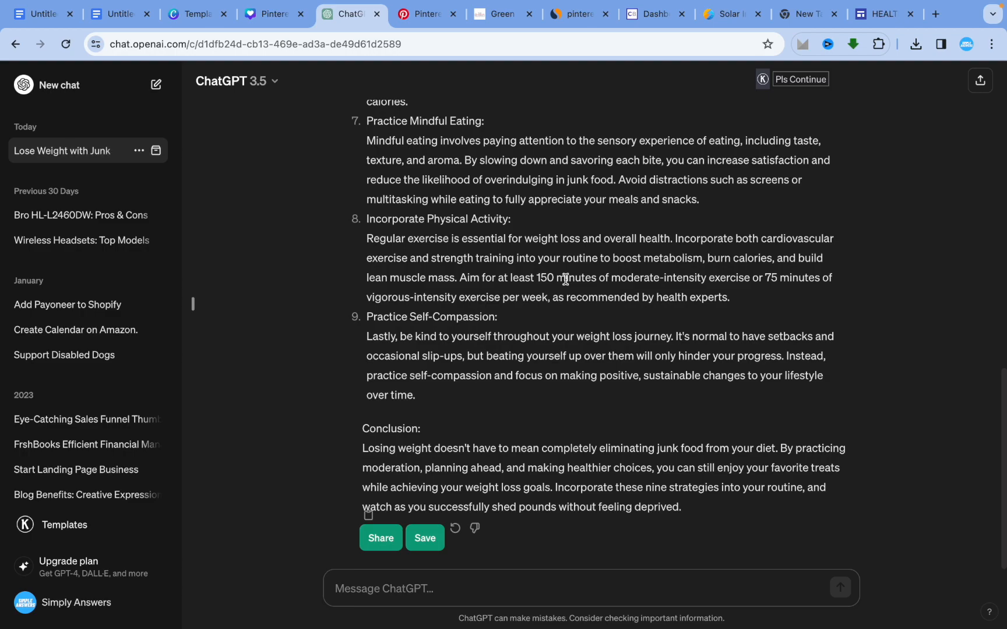
pyautogui.click(369, 516)
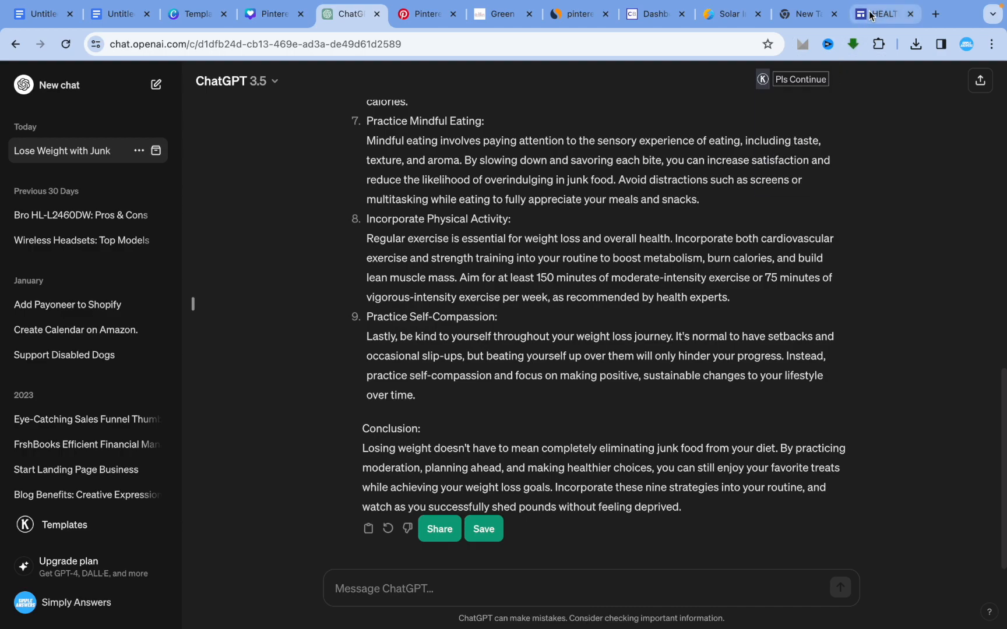
pyautogui.moveTo(868, 21)
pyautogui.click(871, 17)
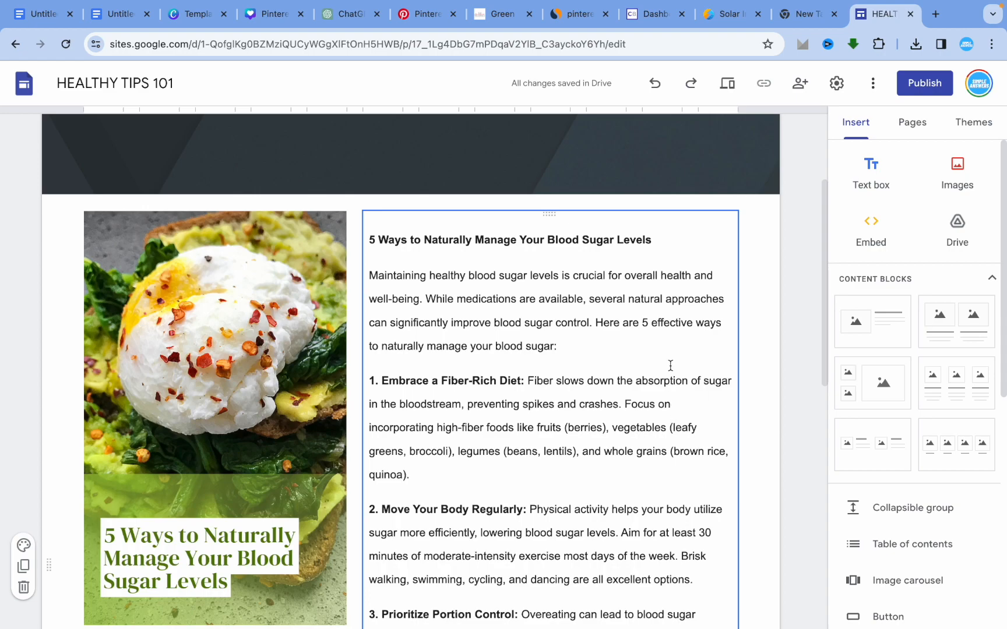
# Step: Look through the full article "5 Ways to Naturally Manage Your Blood Sugar Levels" on the site page
pyautogui.scroll(-4, 667, 343)
pyautogui.scroll(-7, 668, 343)
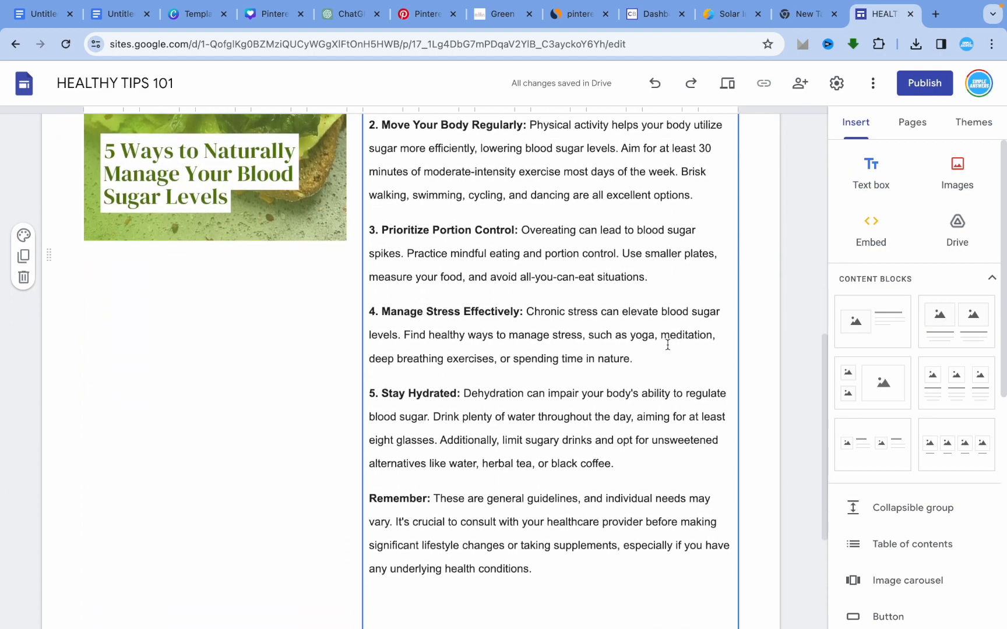
pyautogui.scroll(5, 668, 343)
pyautogui.scroll(5, 668, 344)
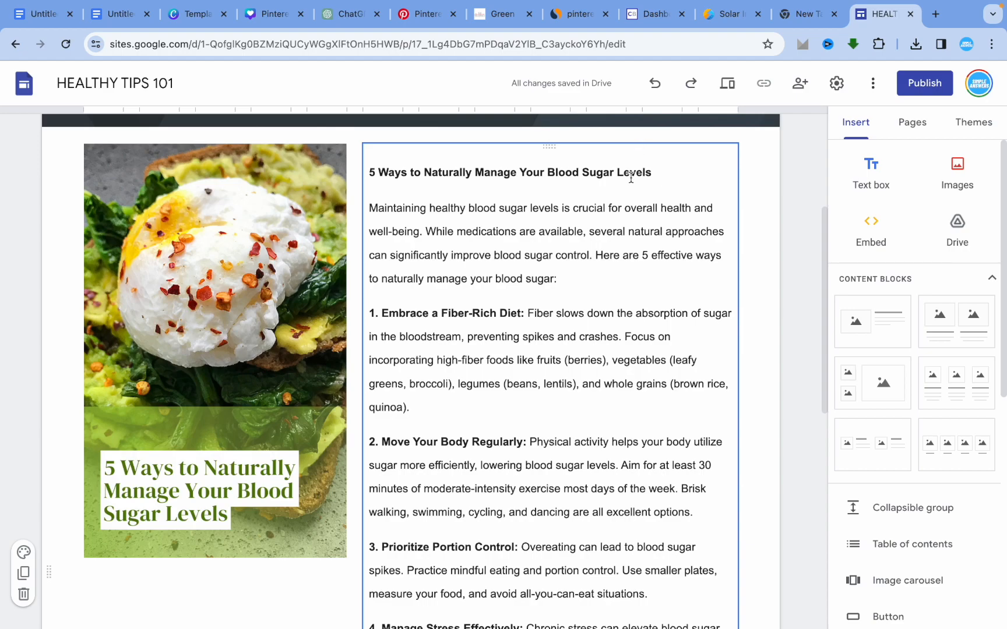
# Step: Switch to ClickBank and create a HopLink for the Solar Innovator offer using the account's affiliate nickname
pyautogui.click(634, 23)
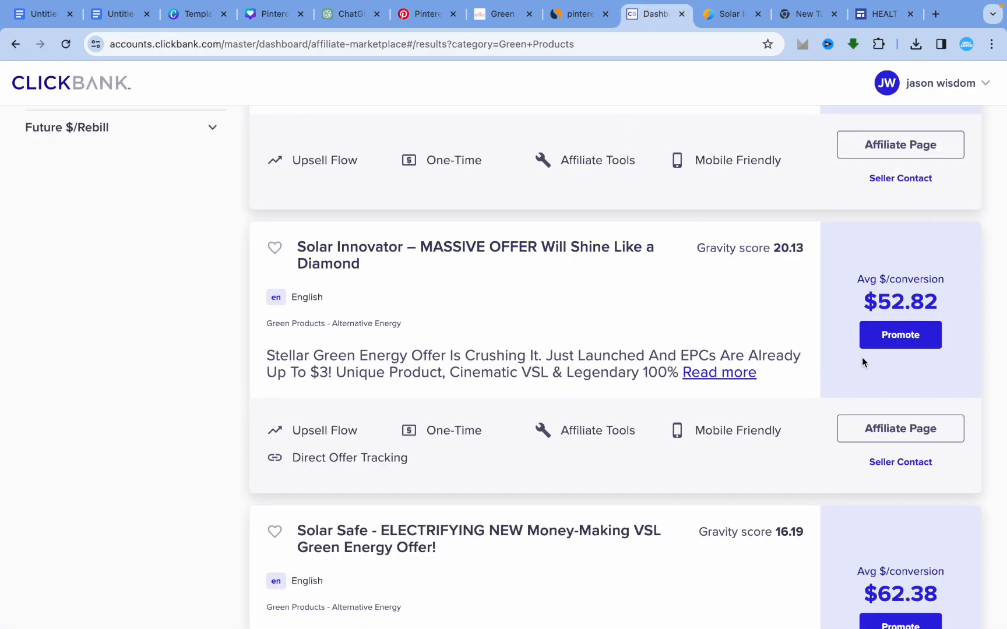
pyautogui.click(874, 337)
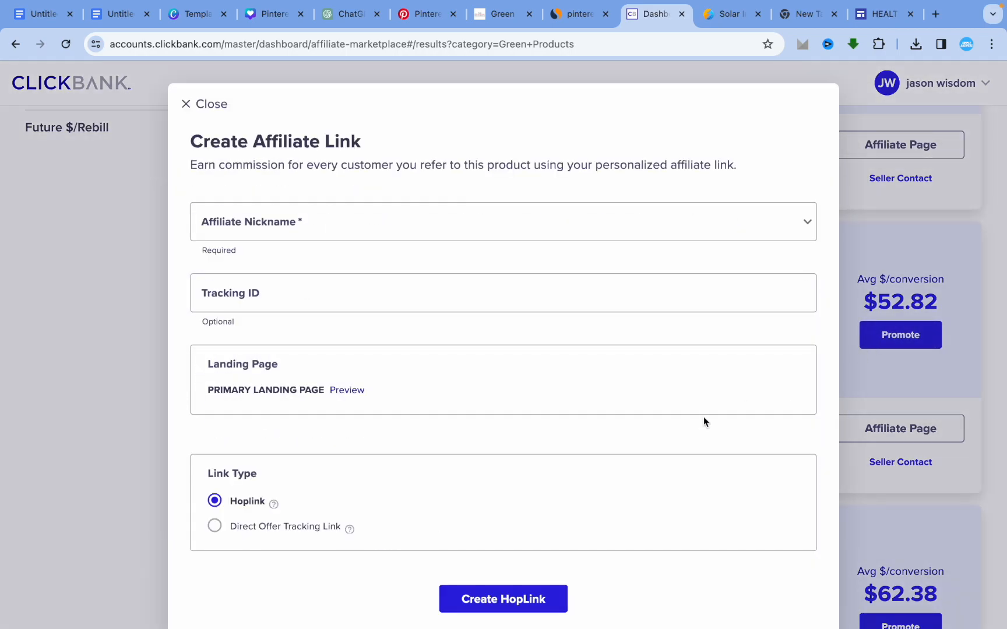
pyautogui.click(500, 573)
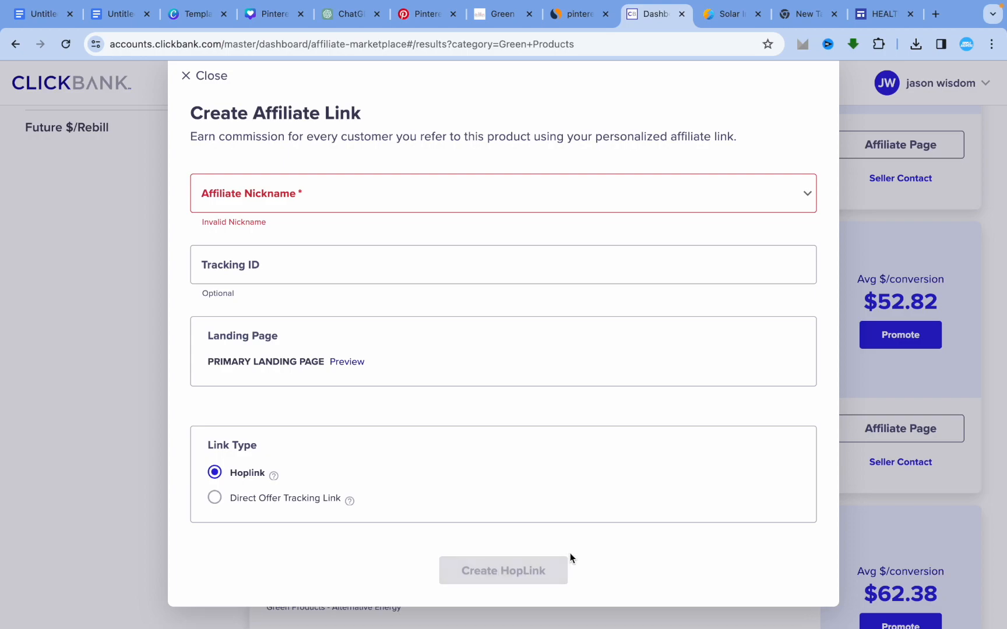
pyautogui.click(647, 193)
pyautogui.click(612, 223)
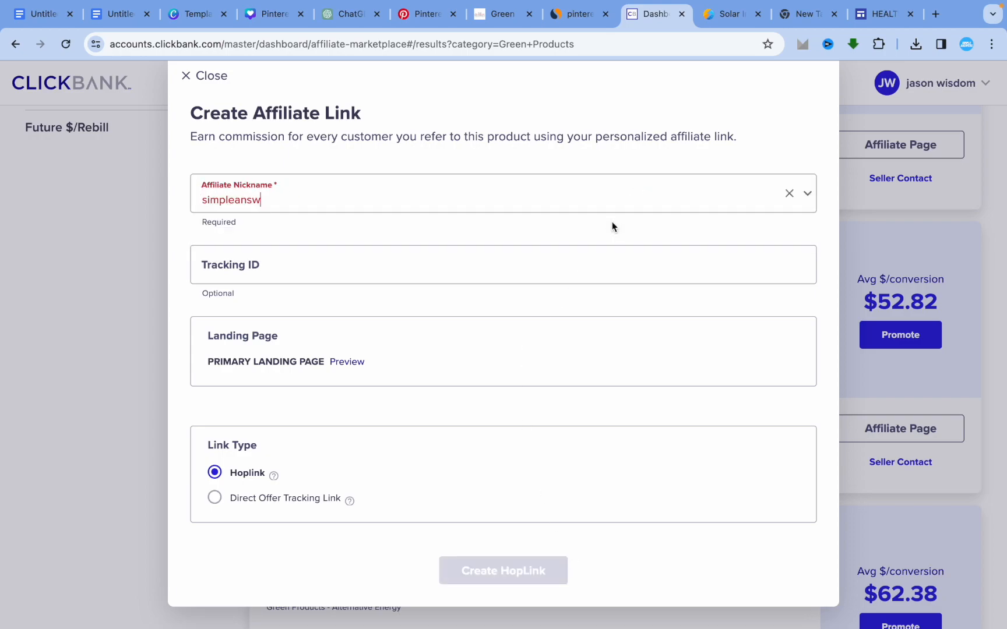
pyautogui.click(546, 565)
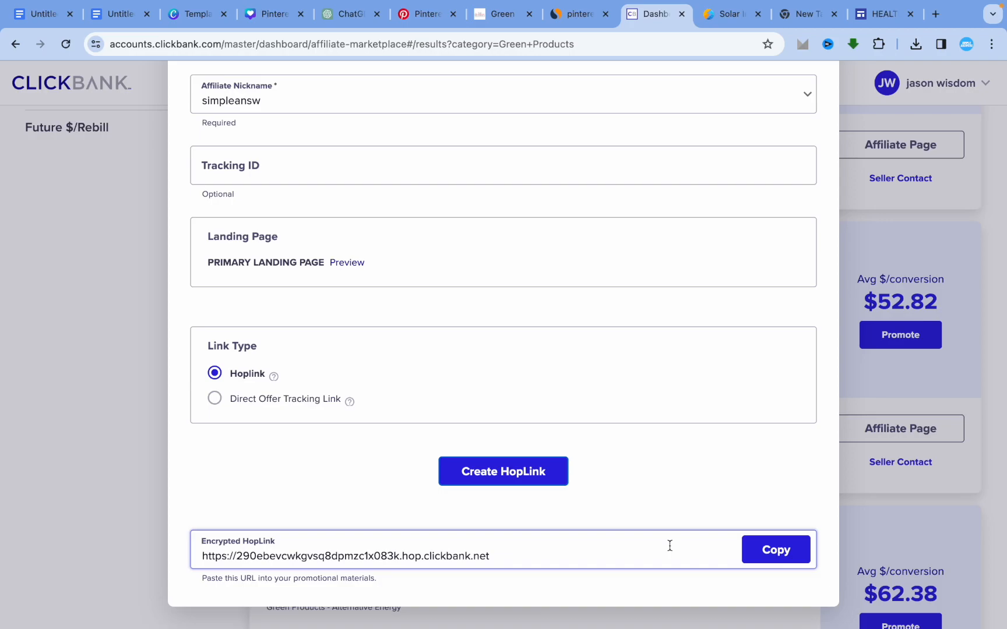
# Step: Switch back to Google Sites, open the link field of the image beside the article, and leave it without adding a link
pyautogui.click(868, 18)
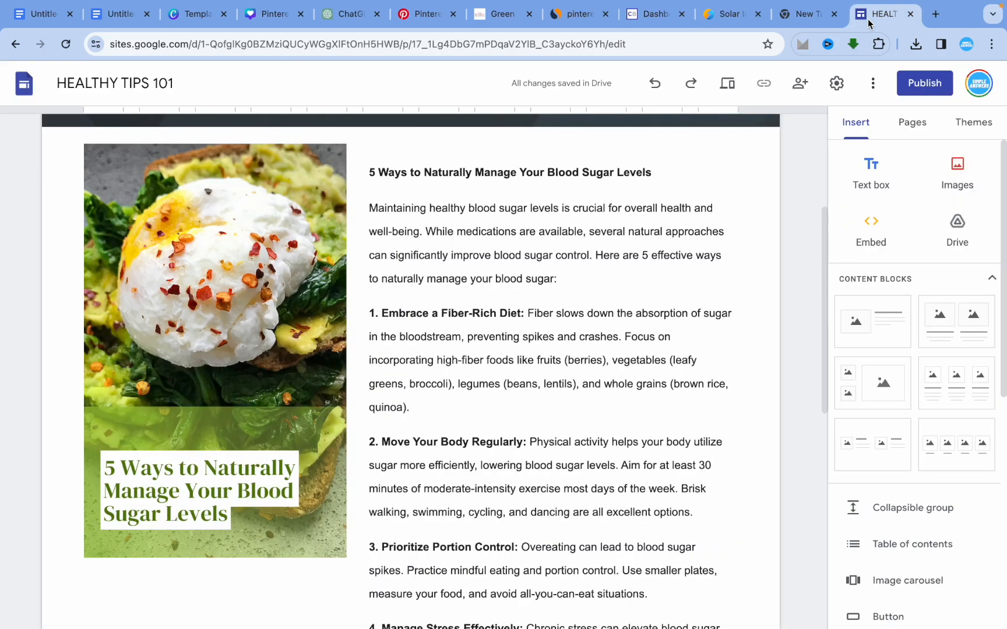
pyautogui.click(250, 449)
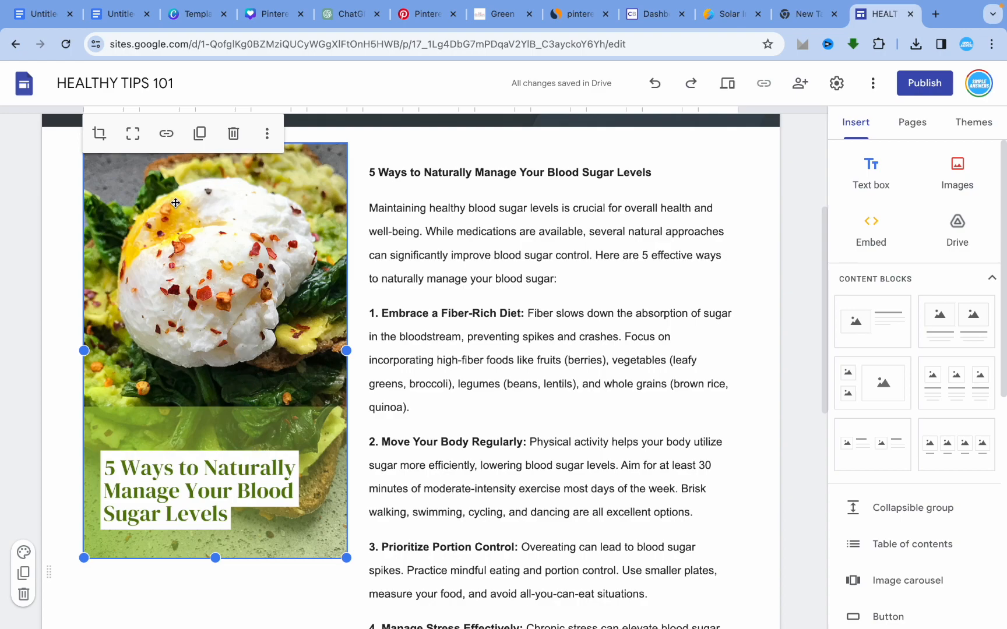
pyautogui.click(166, 133)
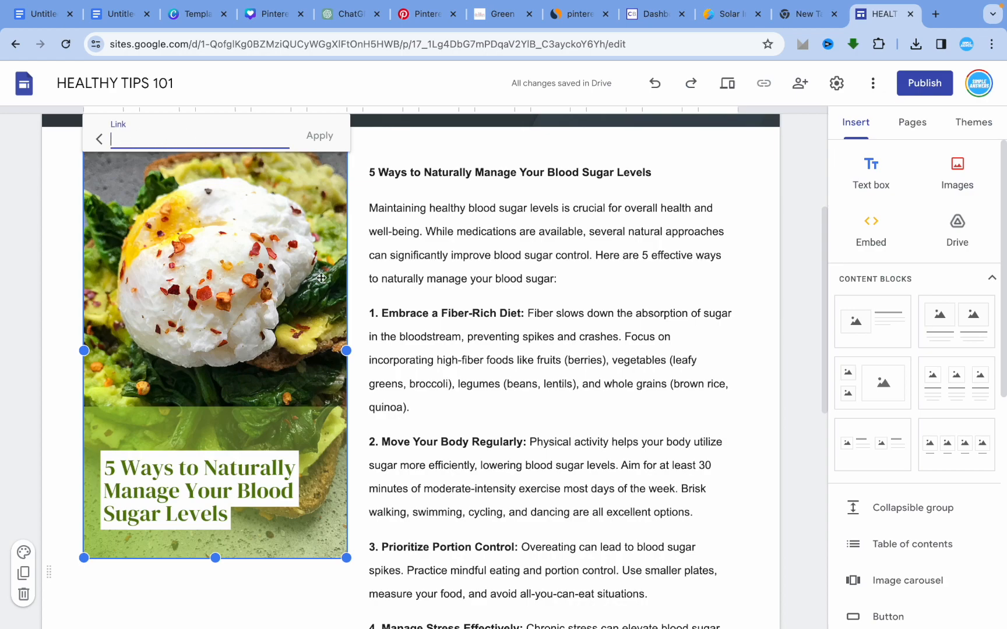
pyautogui.click(360, 287)
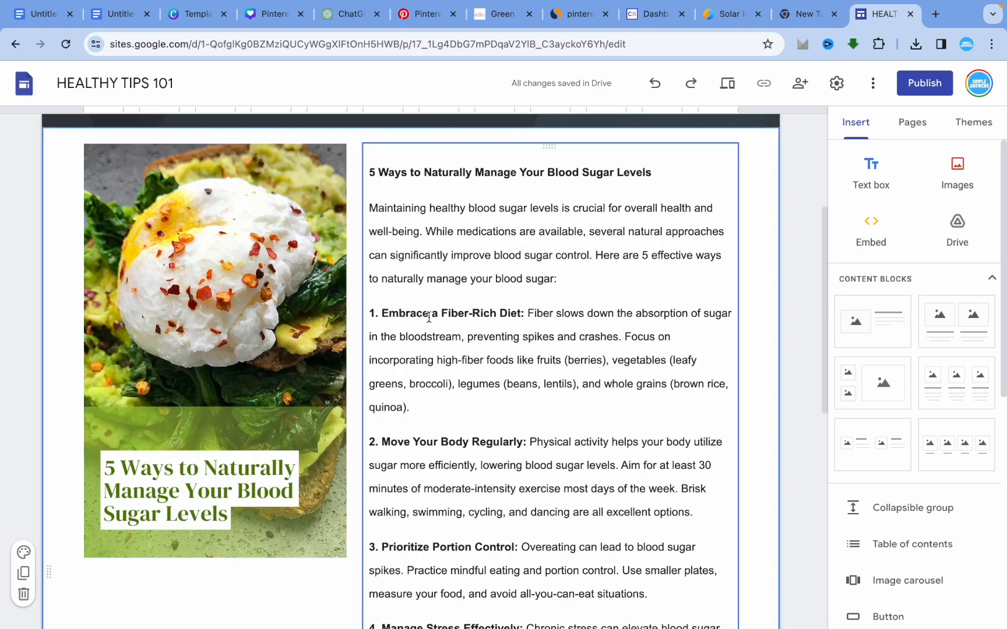
# Step: Place the text cursor in the article directly before "2. Move Your Body Regularly"
pyautogui.click(430, 424)
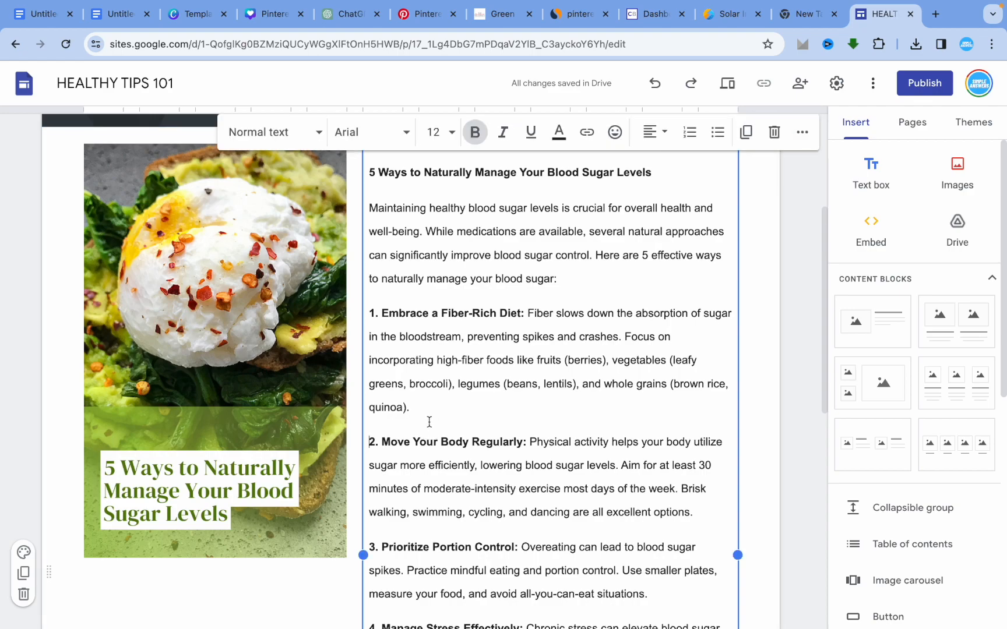